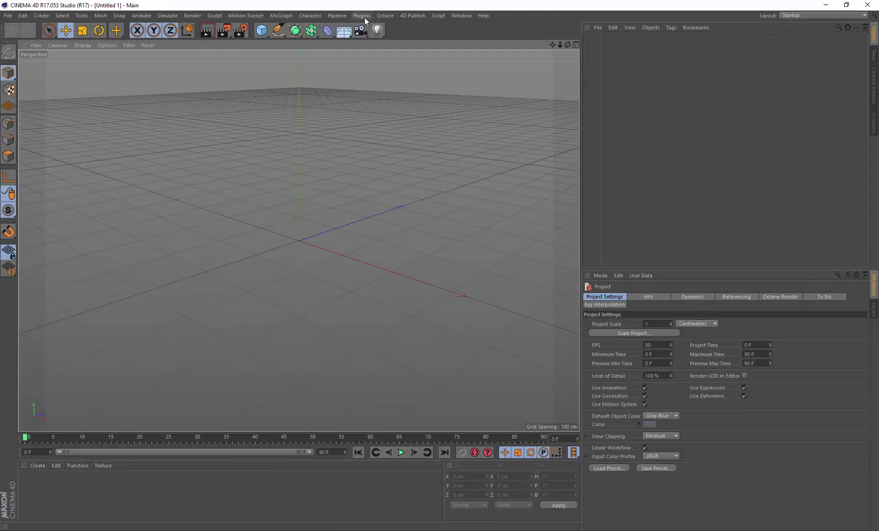
Add a 200 cm sphere to the empty scene and make it editable with C
{"action": "left_click_drag", "start_coordinate": [261, 30], "coordinate": [445, 62]}
{"action": "left_click", "coordinate": [3, 53]}
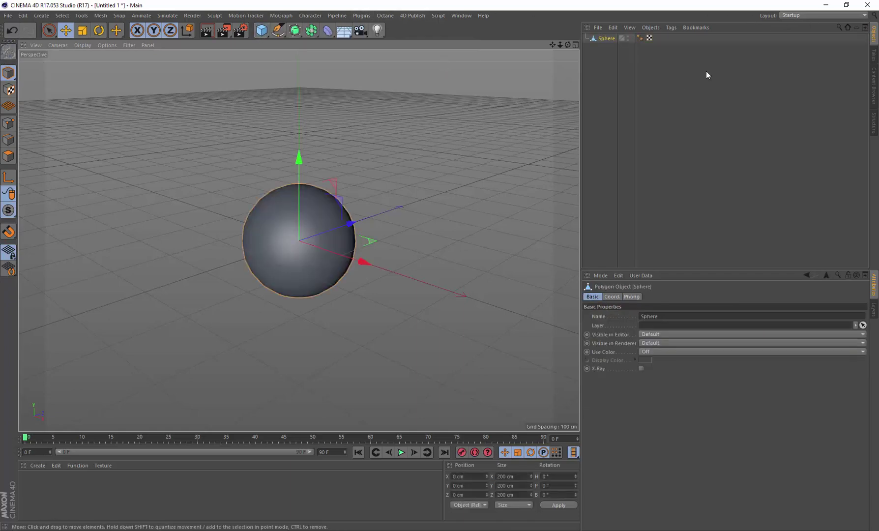
{"action": "left_click", "coordinate": [802, 15]}
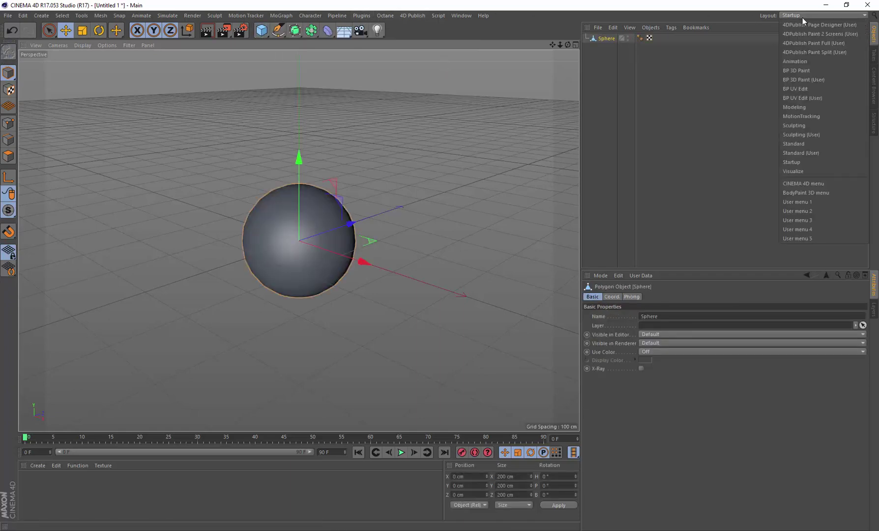
Switch to the Sculpting (User) layout and open the Content Browser from the Window menu
{"action": "left_click", "coordinate": [822, 134]}
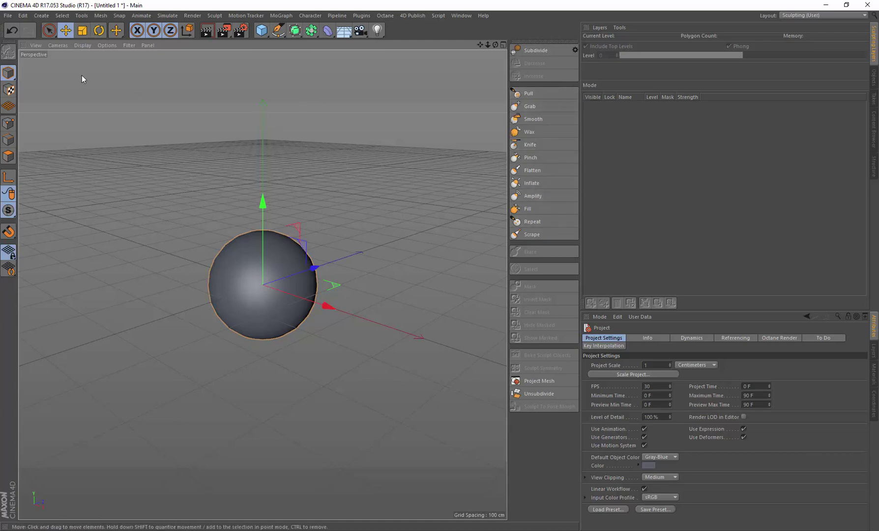
{"action": "left_click", "coordinate": [463, 15]}
{"action": "left_click", "coordinate": [484, 63]}
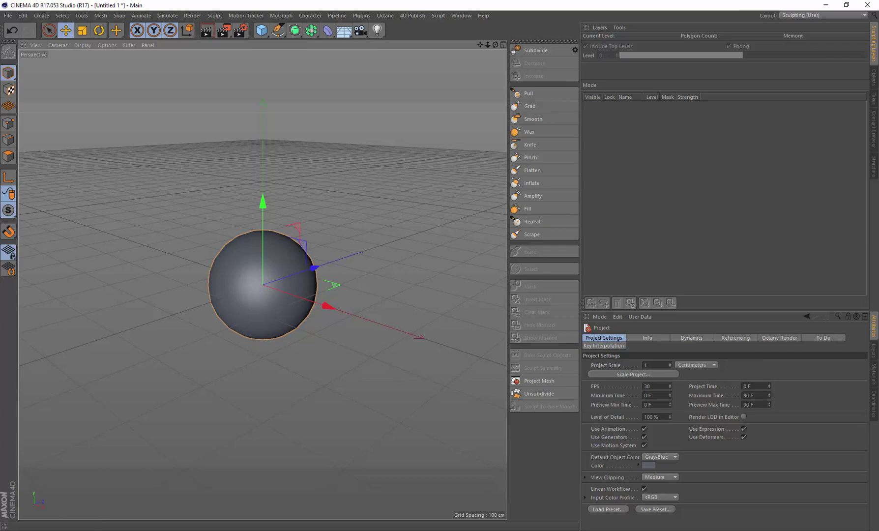
Create a new preset library named KentsBrushes in the Content Browser
{"action": "key", "text": "shift+F8"}
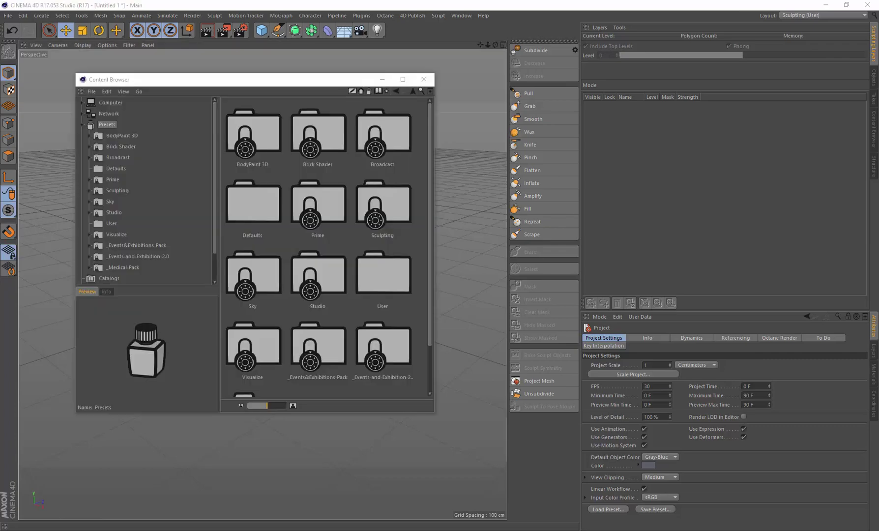
{"action": "left_click_drag", "start_coordinate": [171, 82], "coordinate": [187, 84]}
{"action": "left_click", "coordinate": [104, 92]}
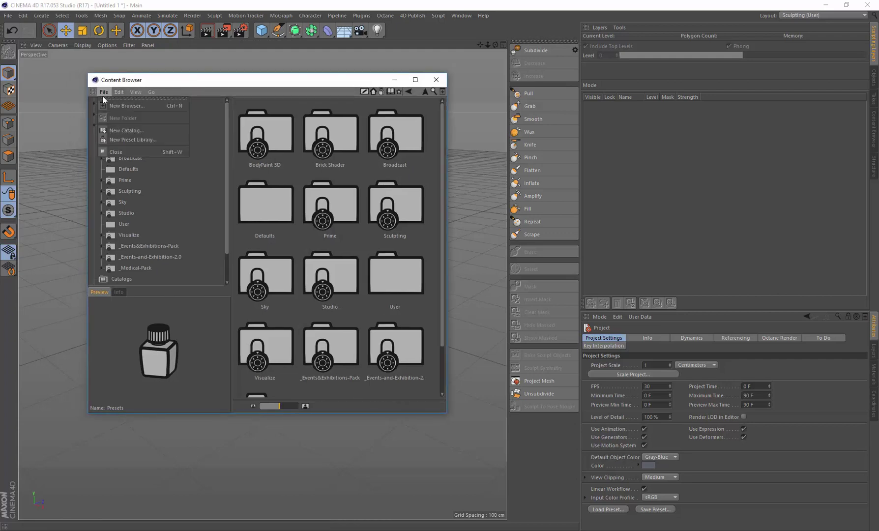
{"action": "left_click", "coordinate": [129, 139]}
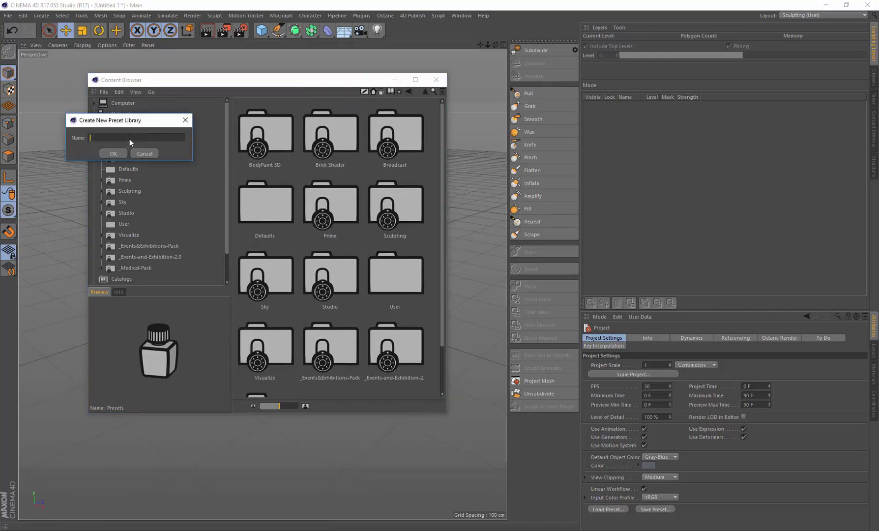
{"action": "type", "text": "KentsBrushes"}
{"action": "key", "text": "Return"}
Add a folder named 'stamps' inside KentsBrushes and open it
{"action": "right_click", "coordinate": [303, 137]}
{"action": "left_click", "coordinate": [329, 167]}
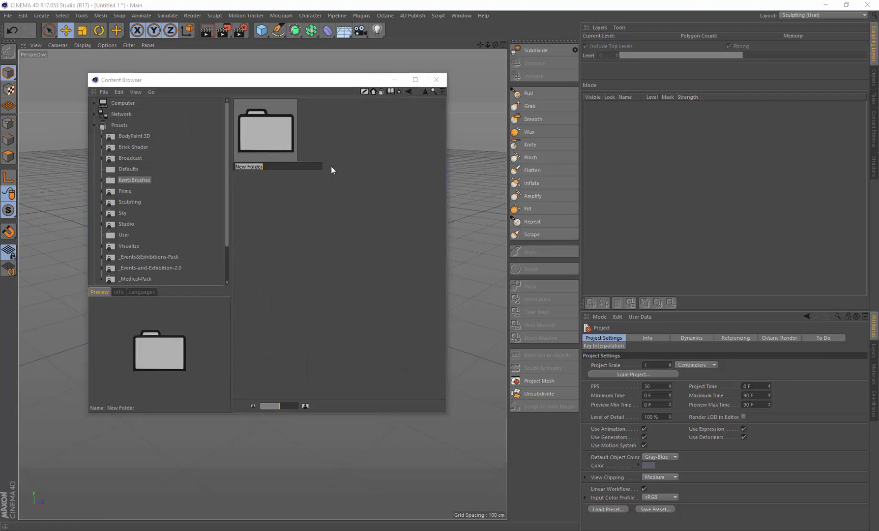
{"action": "key", "text": "BackSpace"}
{"action": "type", "text": "stamps"}
{"action": "key", "text": "Return"}
{"action": "double_click", "coordinate": [271, 127]}
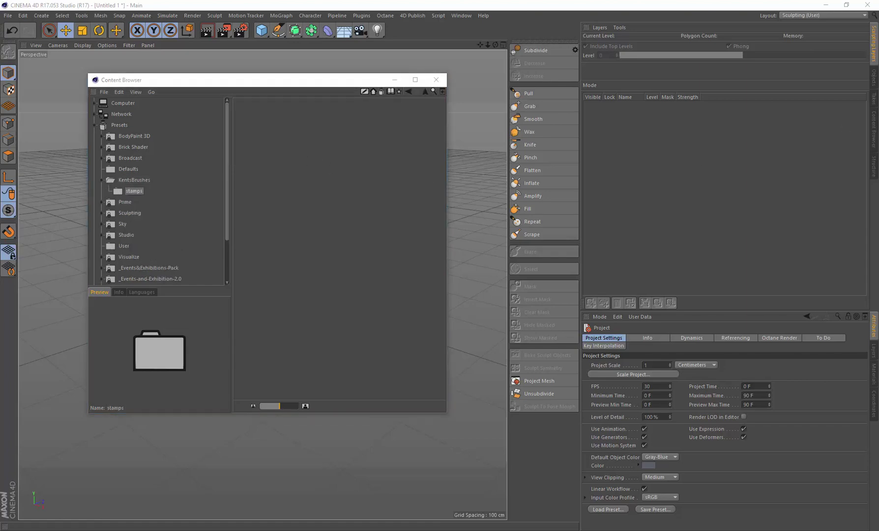
Drag clay1.psd and clay2.psd into the stamps folder
{"action": "left_click_drag", "start_coordinate": [313, 161], "coordinate": [312, 162]}
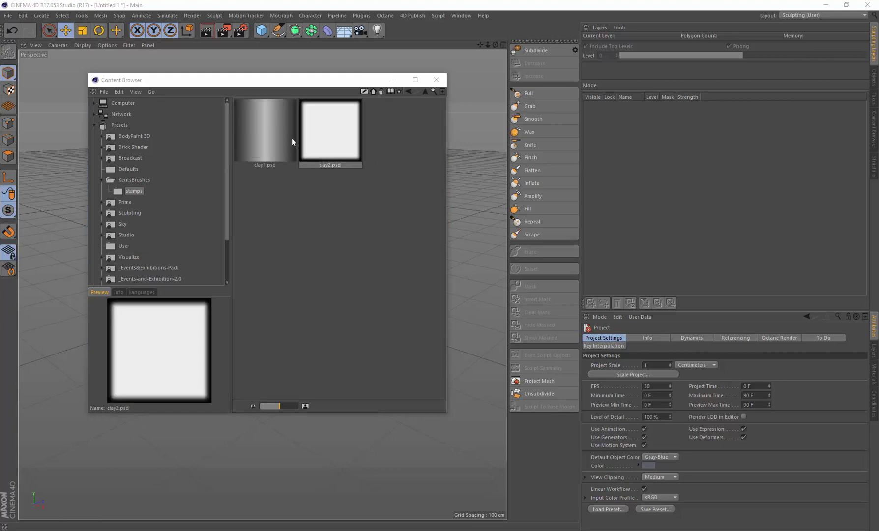
{"action": "left_click_drag", "start_coordinate": [296, 82], "coordinate": [296, 72]}
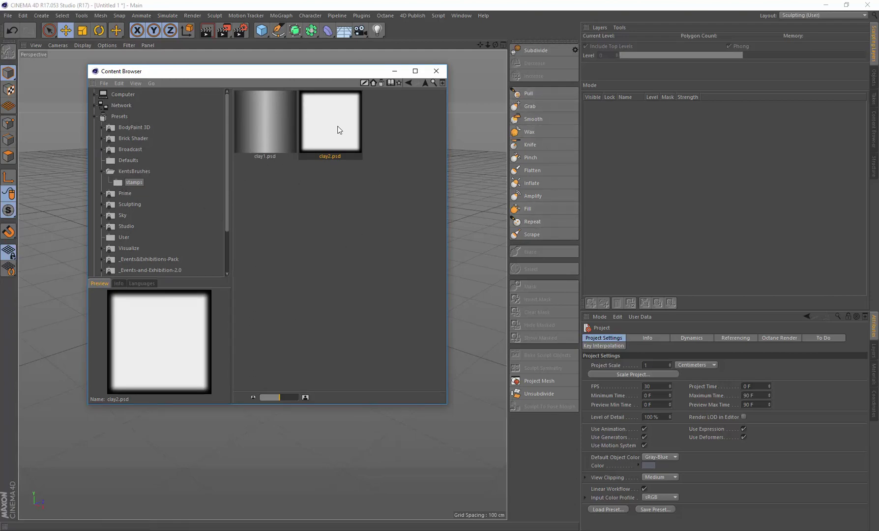
{"action": "scroll", "coordinate": [223, 186], "scroll_direction": "down", "scroll_amount": 2}
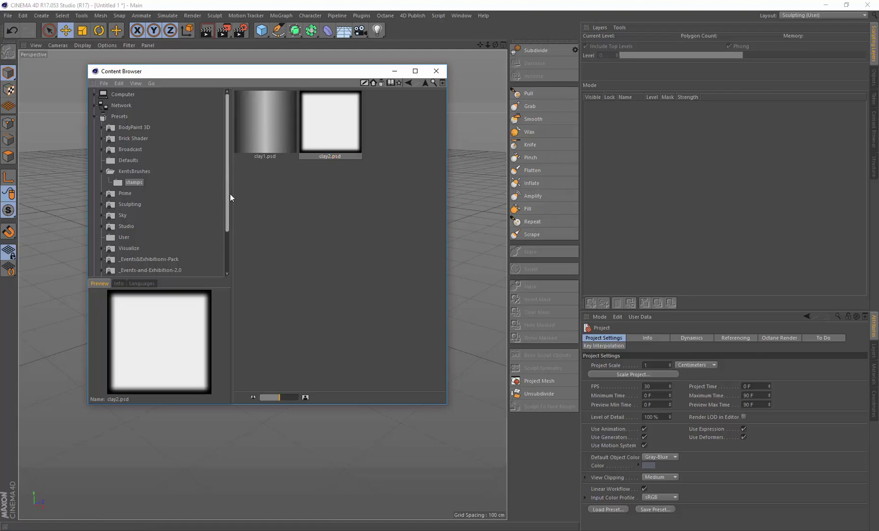
{"action": "scroll", "coordinate": [234, 206], "scroll_direction": "down", "scroll_amount": 3}
{"action": "left_click_drag", "start_coordinate": [331, 74], "coordinate": [332, 93]}
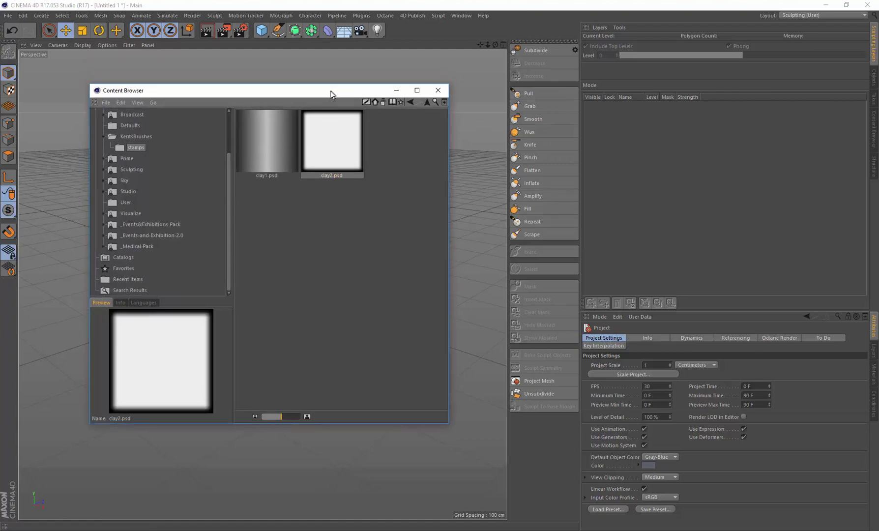
Select the Wax brush and set size 37 and pressure 15.8%
{"action": "left_click", "coordinate": [534, 132]}
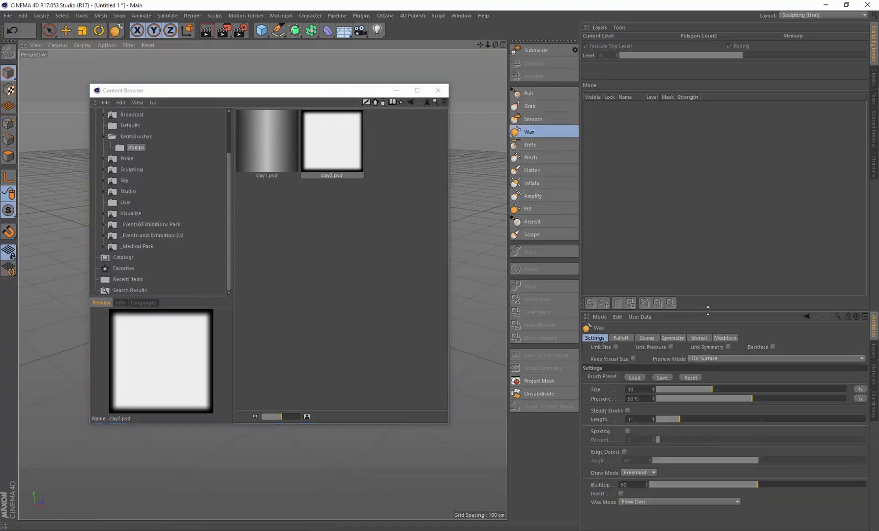
{"action": "left_click_drag", "start_coordinate": [707, 302], "coordinate": [707, 156]}
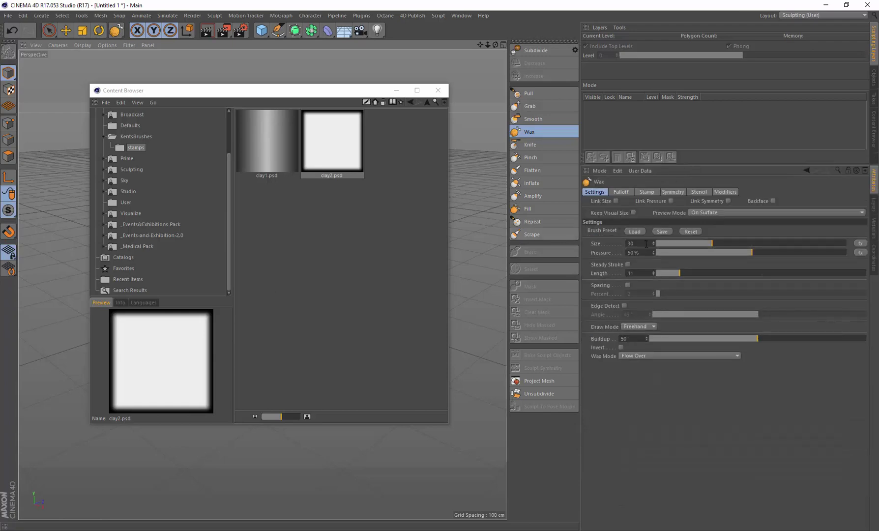
{"action": "left_click", "coordinate": [687, 252]}
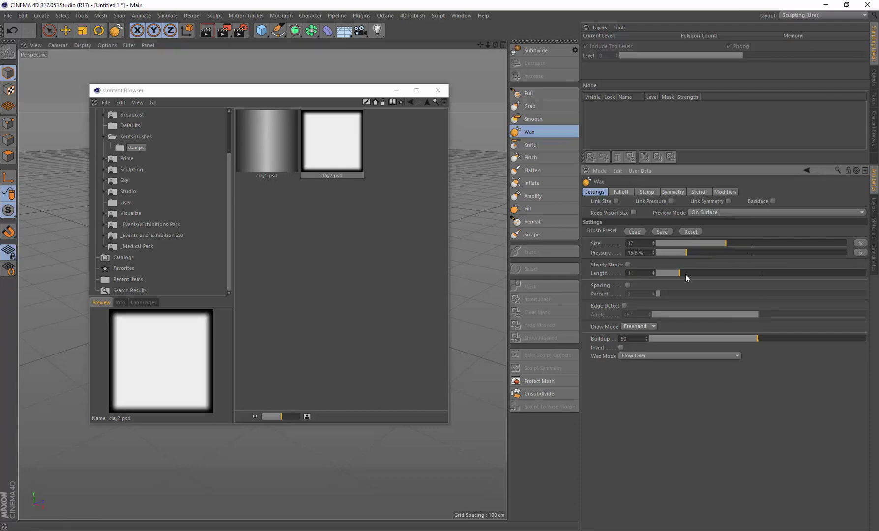
Use clay2.psd as the stamp image, with Enclose and Follow on and Use Falloff off
{"action": "left_click", "coordinate": [647, 192]}
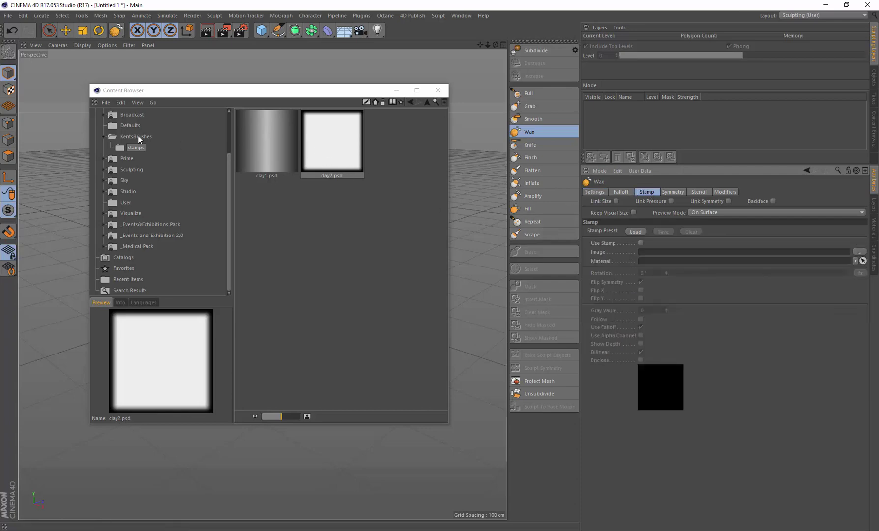
{"action": "left_click", "coordinate": [335, 146]}
{"action": "left_click_drag", "start_coordinate": [335, 146], "coordinate": [693, 256]}
{"action": "left_click", "coordinate": [641, 359]}
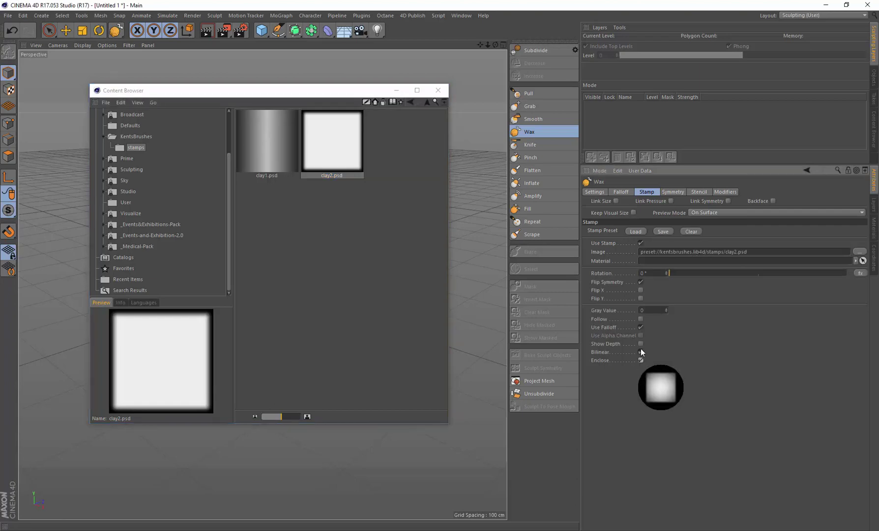
{"action": "left_click", "coordinate": [640, 327]}
{"action": "left_click", "coordinate": [640, 319]}
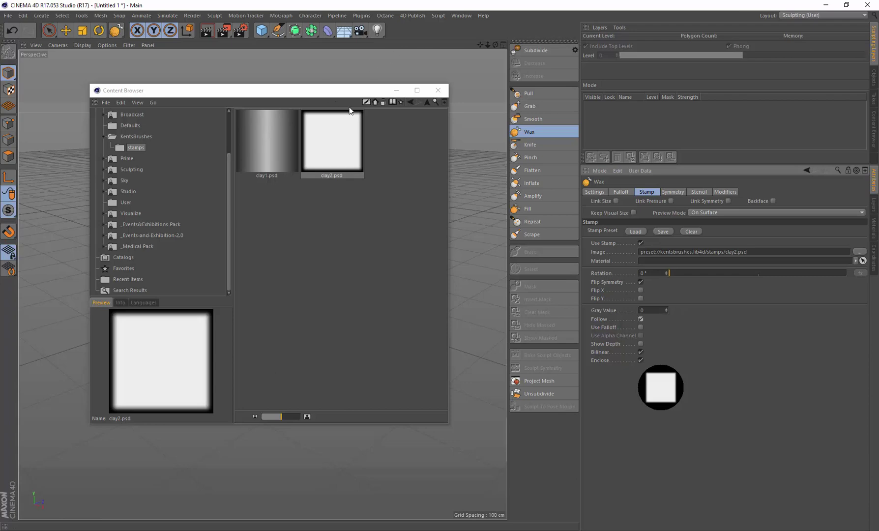
{"action": "mouse_move", "coordinate": [353, 94]}
{"action": "left_mouse_down"}
{"action": "mouse_move", "coordinate": [367, 107]}
{"action": "mouse_move", "coordinate": [351, 96]}
{"action": "left_mouse_up"}
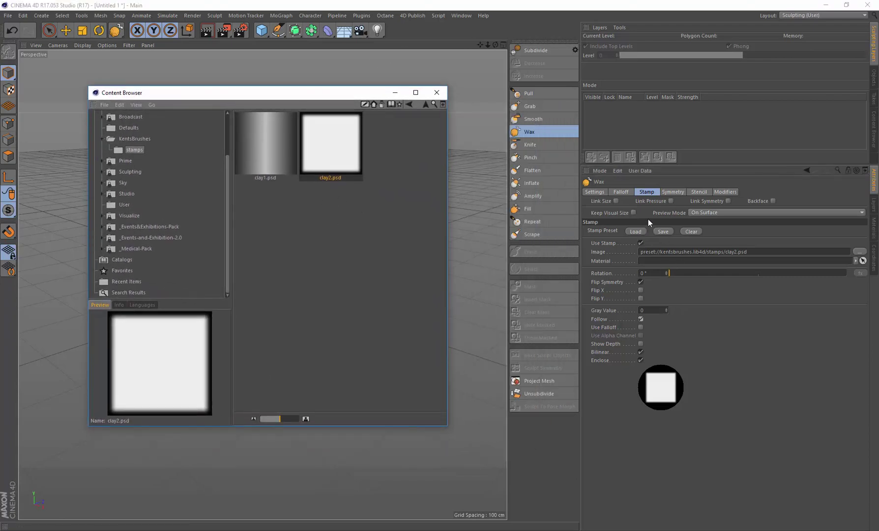
From the Settings tab, save the Wax brush as a preset named 'Clay Brush'
{"action": "left_click", "coordinate": [594, 193]}
{"action": "left_click", "coordinate": [662, 231]}
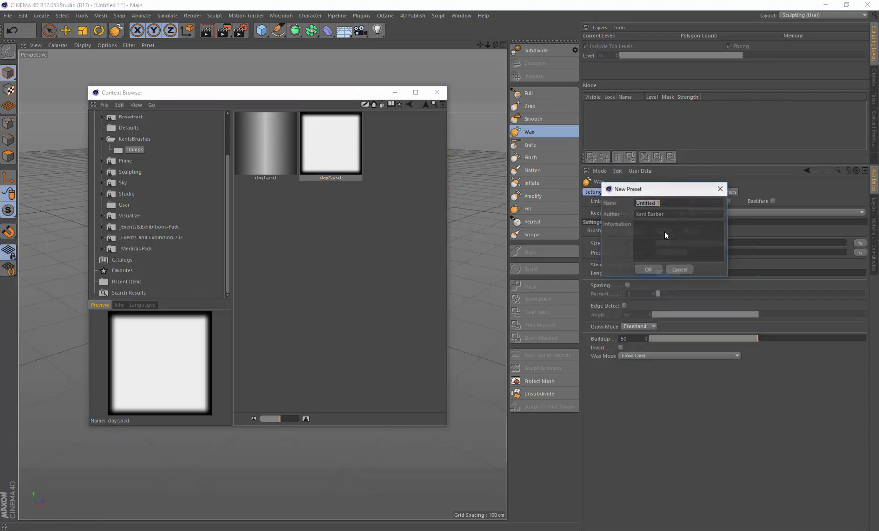
{"action": "type", "text": "C"}
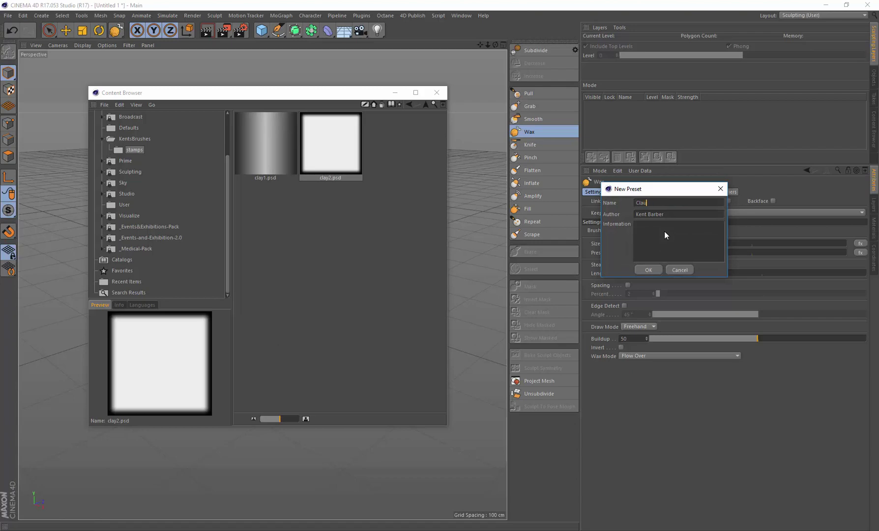
{"action": "type", "text": "lay Brush"}
{"action": "left_click", "coordinate": [655, 272]}
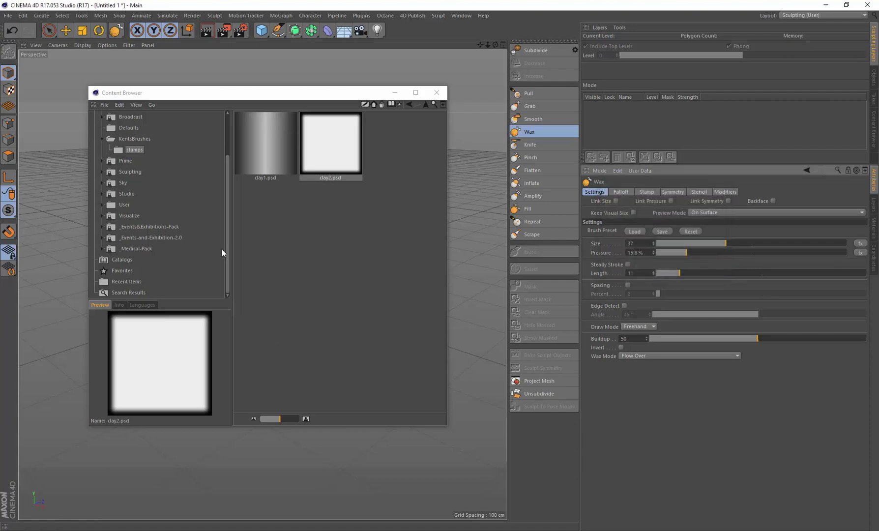
Expand Presets > User > Sculpt Brush Preset and select the Clay Brush preset
{"action": "left_click", "coordinate": [102, 206]}
{"action": "left_click", "coordinate": [125, 206]}
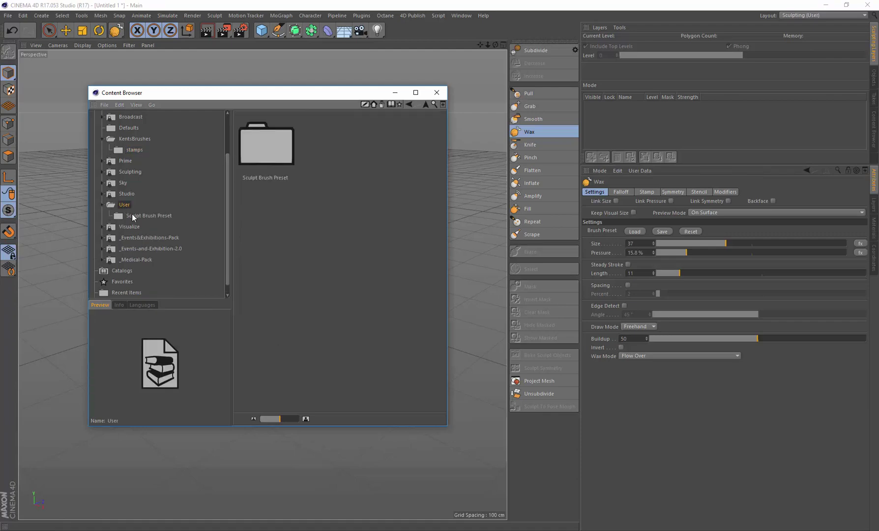
{"action": "left_click", "coordinate": [140, 216]}
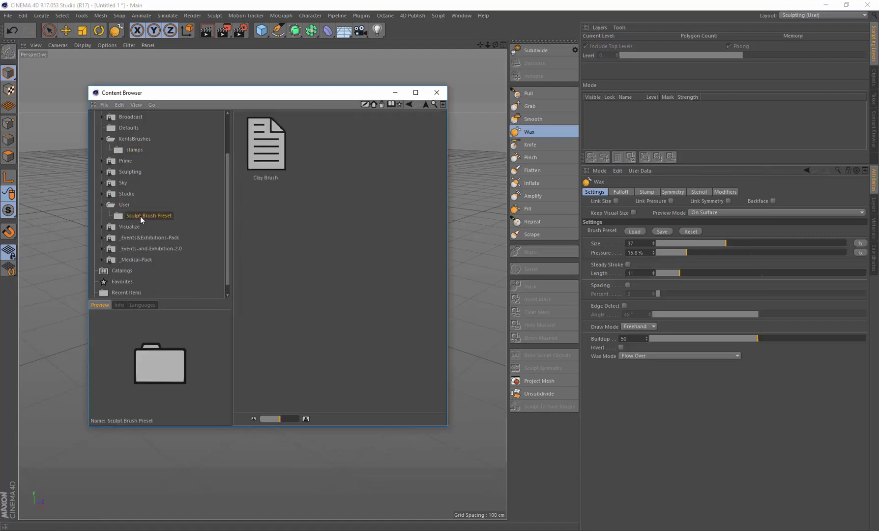
{"action": "left_click", "coordinate": [270, 148]}
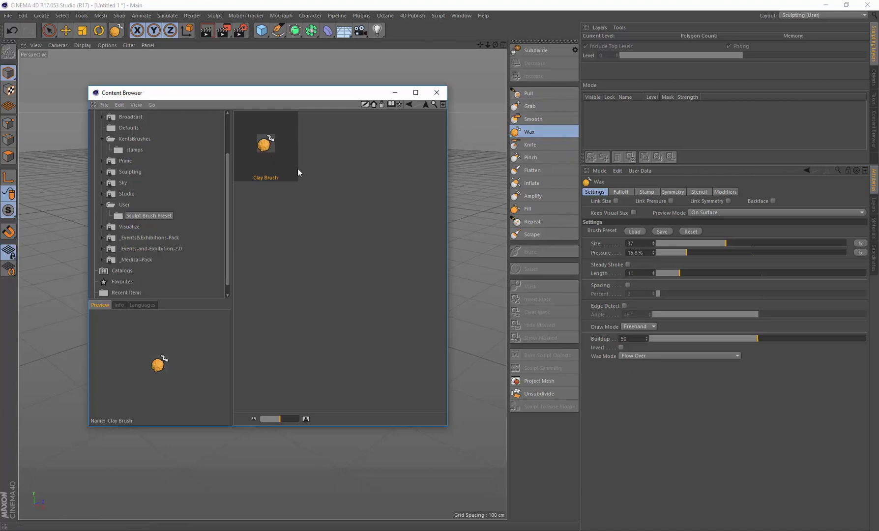
Reset the Wax brush to defaults and confirm the stamp settings were cleared
{"action": "left_click", "coordinate": [590, 195]}
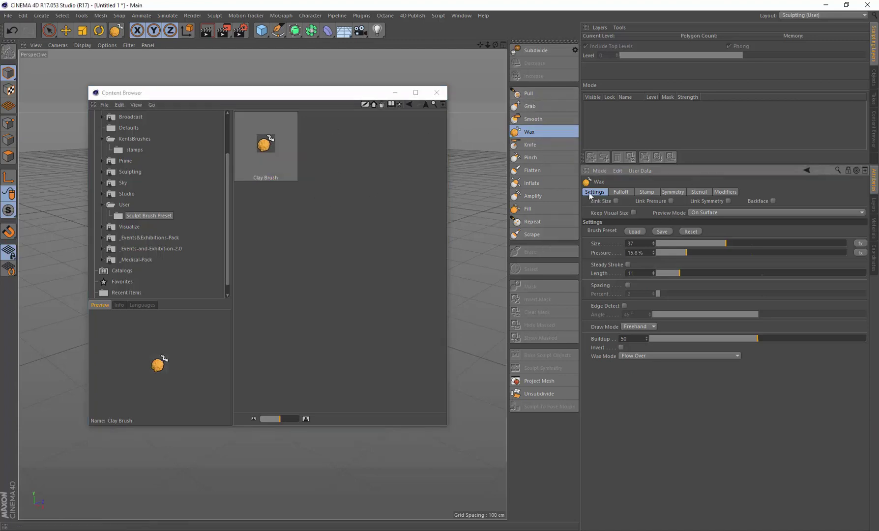
{"action": "left_click", "coordinate": [691, 232]}
{"action": "left_click", "coordinate": [647, 192]}
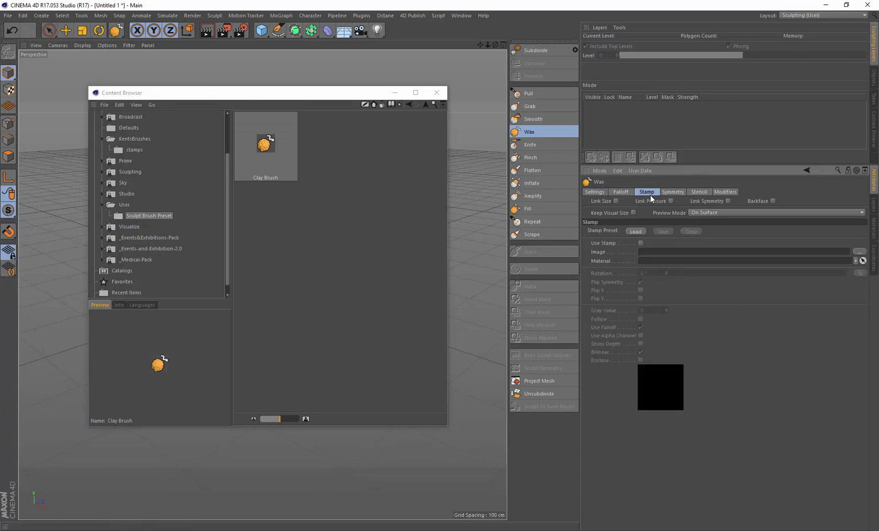
{"action": "left_click", "coordinate": [601, 192], "text": "shift"}
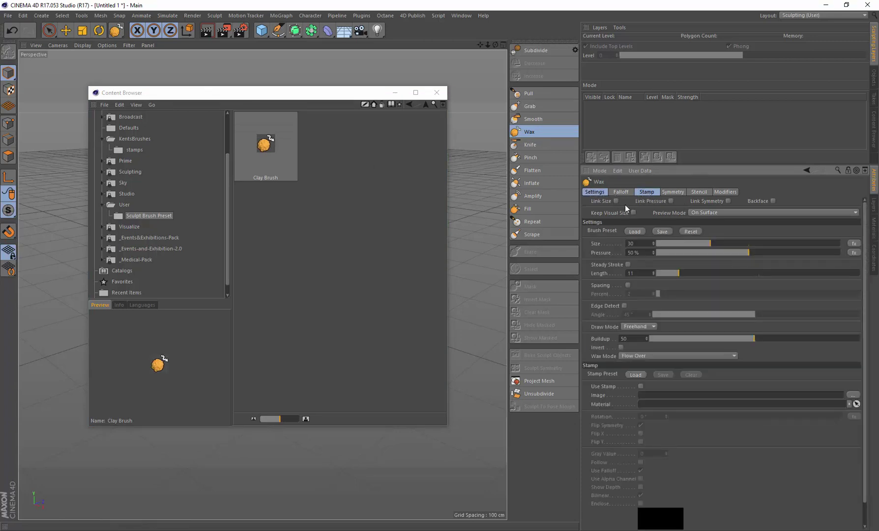
Load the Clay Brush preset onto the Wax brush and review its general settings
{"action": "left_click", "coordinate": [263, 147]}
{"action": "double_click", "coordinate": [263, 146]}
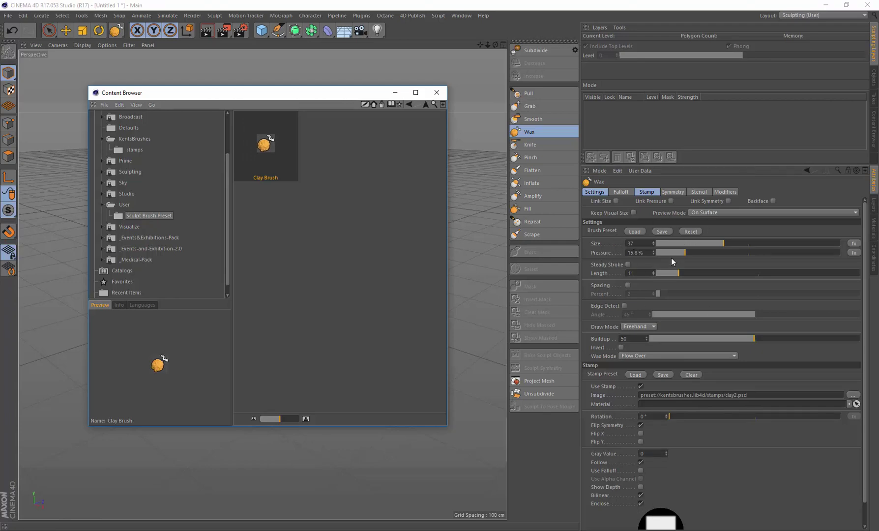
{"action": "left_click", "coordinate": [599, 192]}
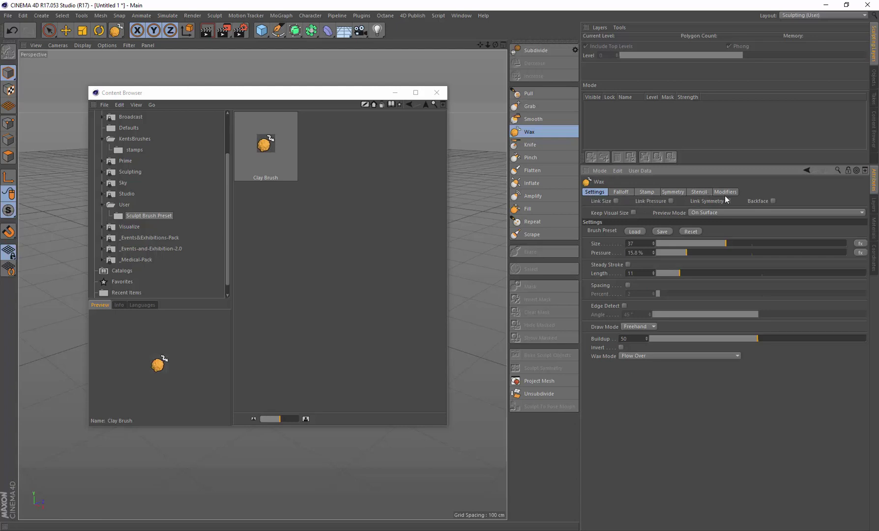
{"action": "left_click", "coordinate": [265, 149]}
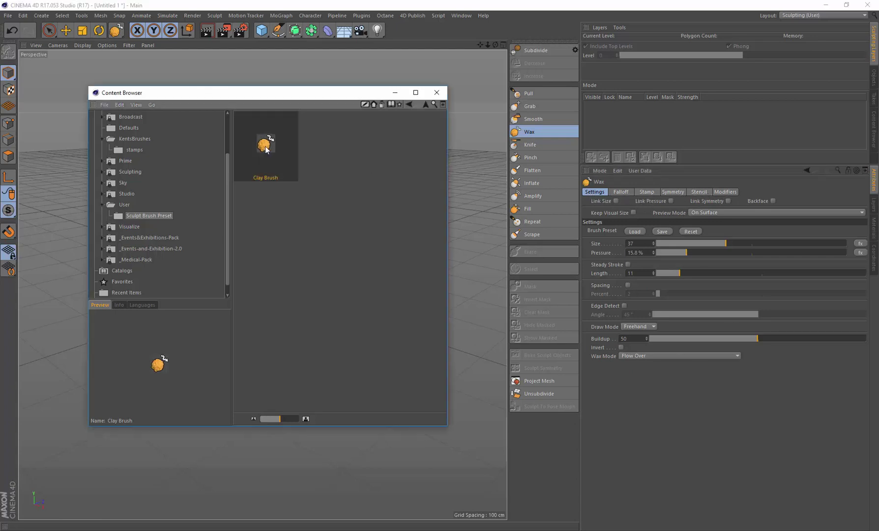
{"action": "left_click", "coordinate": [650, 193]}
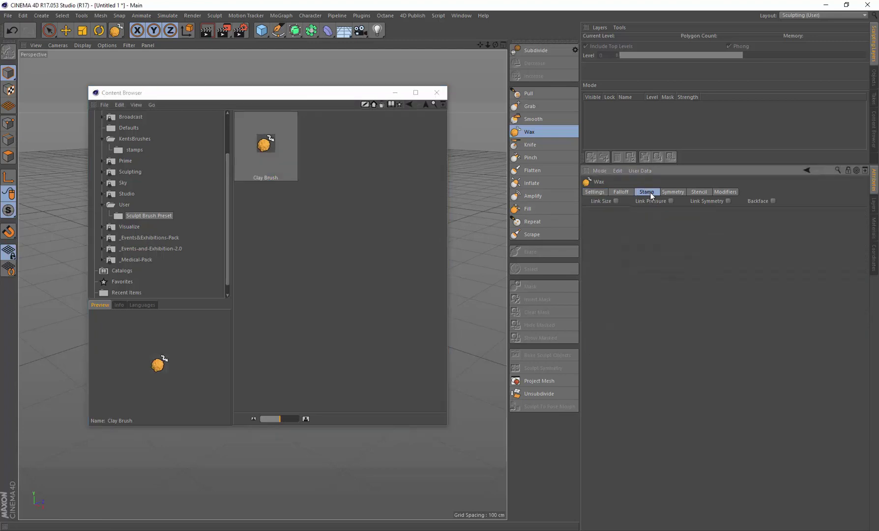
{"action": "left_click", "coordinate": [678, 192]}
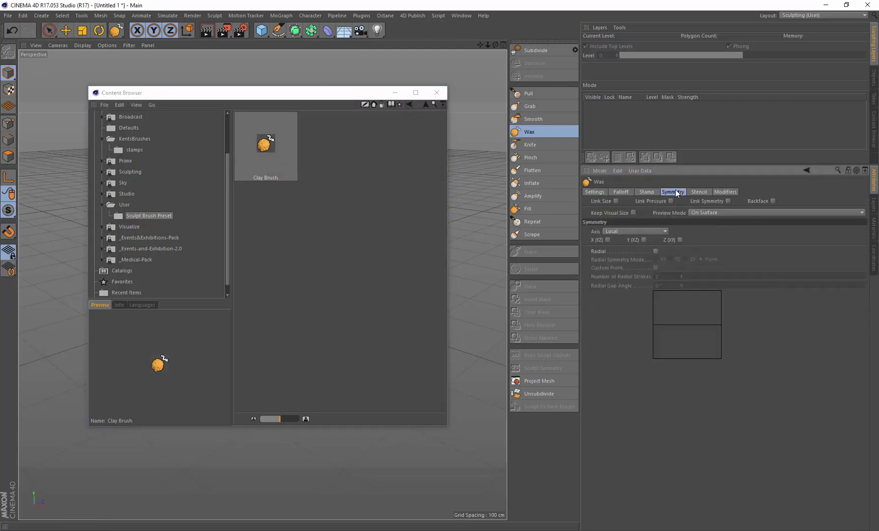
{"action": "left_click", "coordinate": [649, 192]}
{"action": "left_click", "coordinate": [696, 192]}
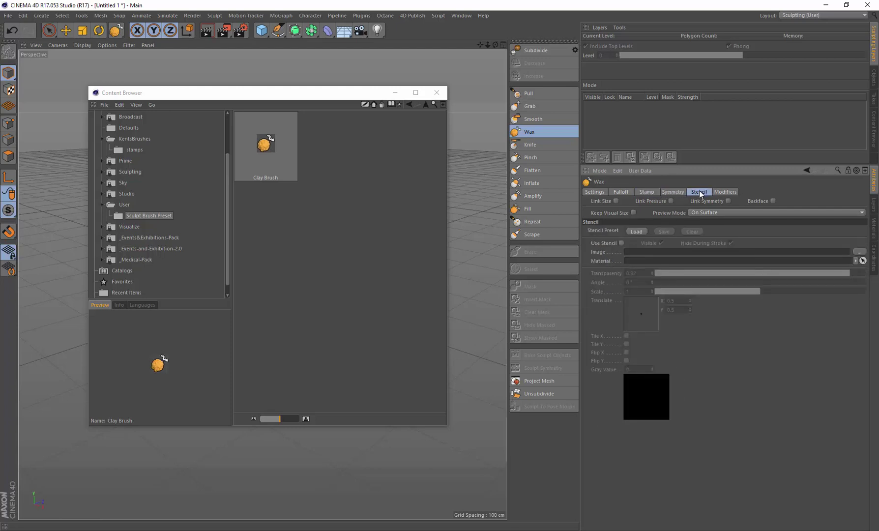
{"action": "left_click", "coordinate": [642, 192]}
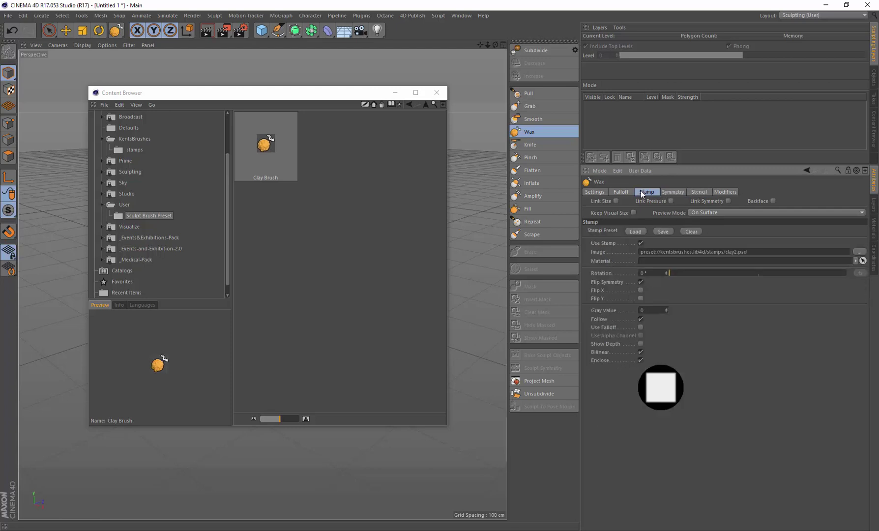
{"action": "left_click", "coordinate": [704, 193]}
{"action": "left_click", "coordinate": [652, 192]}
{"action": "left_click", "coordinate": [594, 192]}
{"action": "left_click", "coordinate": [619, 192]}
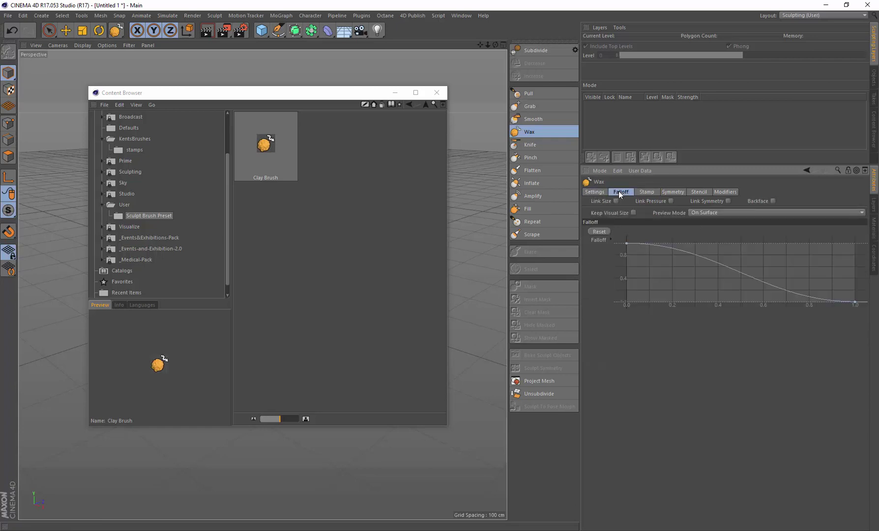
{"action": "left_click", "coordinate": [699, 192]}
{"action": "left_click", "coordinate": [725, 191]}
{"action": "left_click", "coordinate": [699, 192]}
{"action": "left_click", "coordinate": [673, 192]}
{"action": "left_click", "coordinate": [595, 192]}
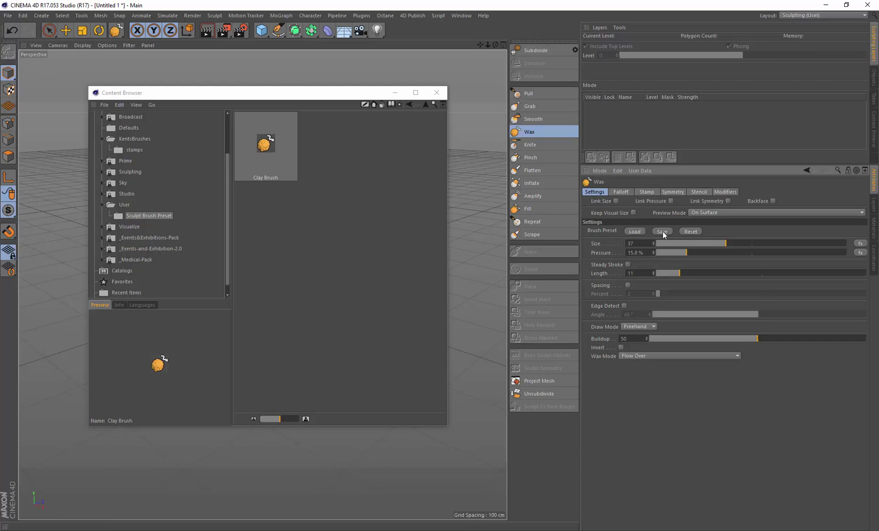
{"action": "left_click", "coordinate": [261, 147]}
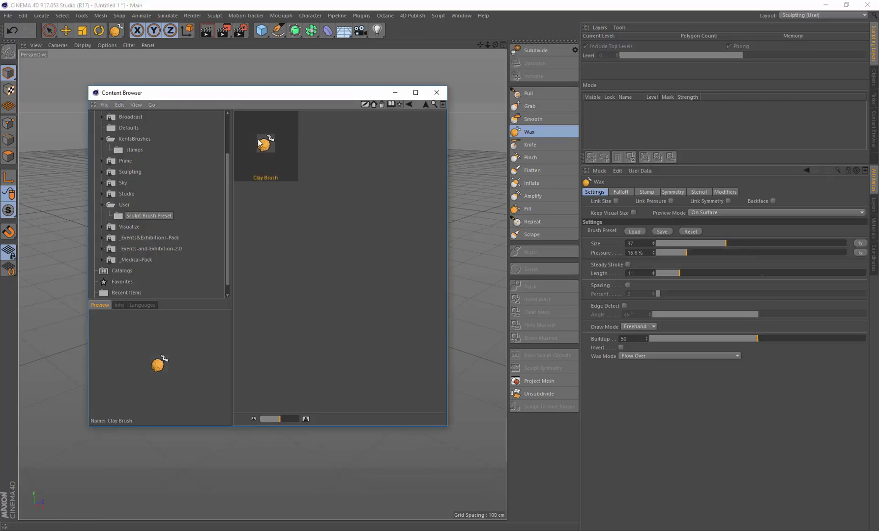
{"action": "left_click", "coordinate": [656, 191]}
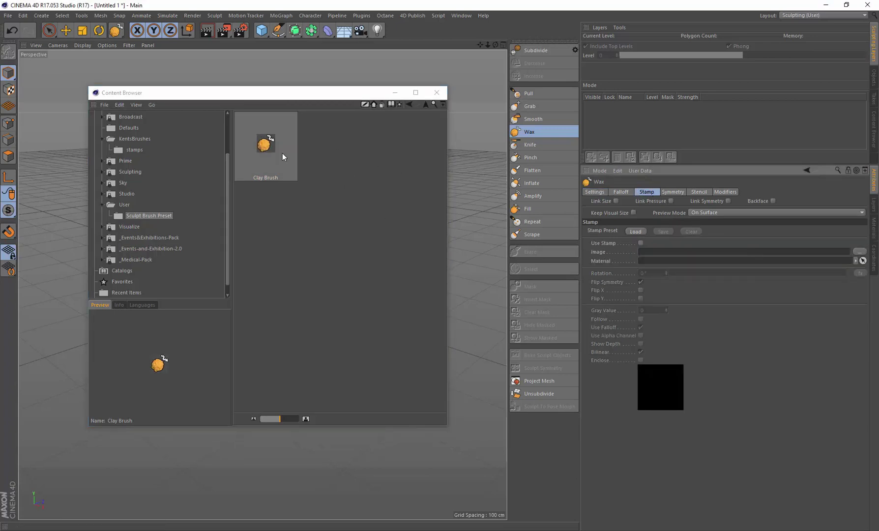
{"action": "left_click", "coordinate": [599, 192]}
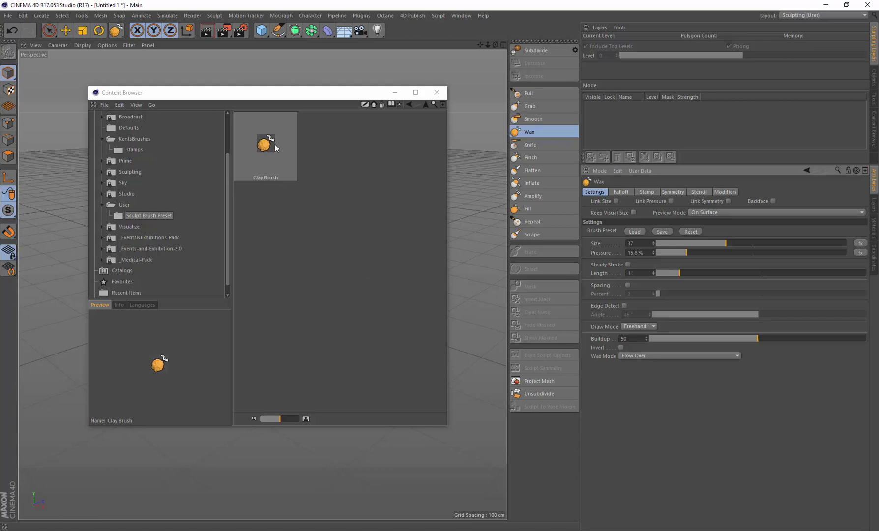
Move the Clay Brush preset into KentsBrushes and reset the Wax brush to defaults
{"action": "left_click_drag", "start_coordinate": [275, 147], "coordinate": [150, 144]}
{"action": "left_click", "coordinate": [127, 140]}
{"action": "left_click", "coordinate": [336, 149]}
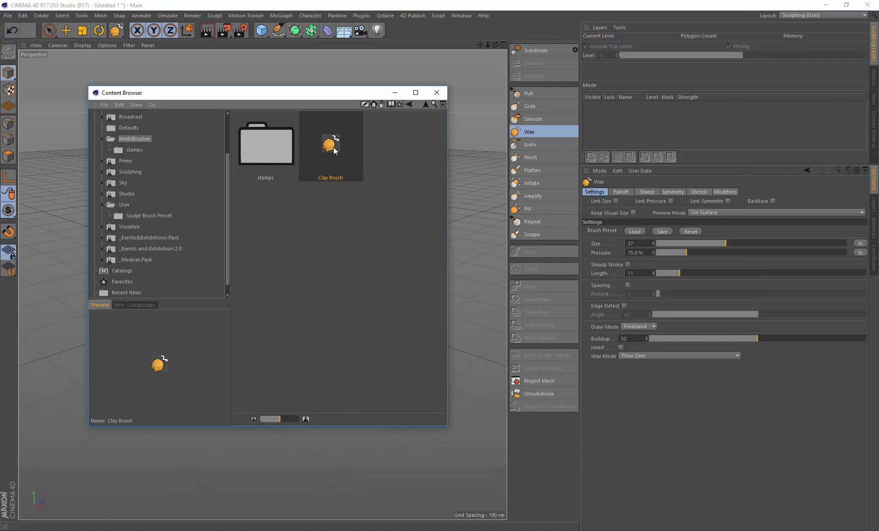
{"action": "left_click", "coordinate": [693, 232]}
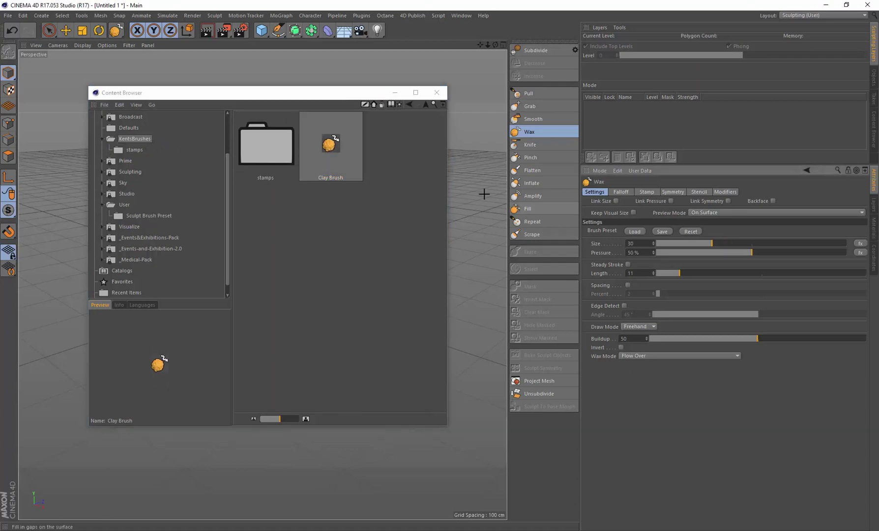
{"action": "left_click", "coordinate": [647, 191]}
Load Clay Brush onto the Wax brush, verify the clay2.psd stamp path, and browse KentsBrushes
{"action": "double_click", "coordinate": [331, 145]}
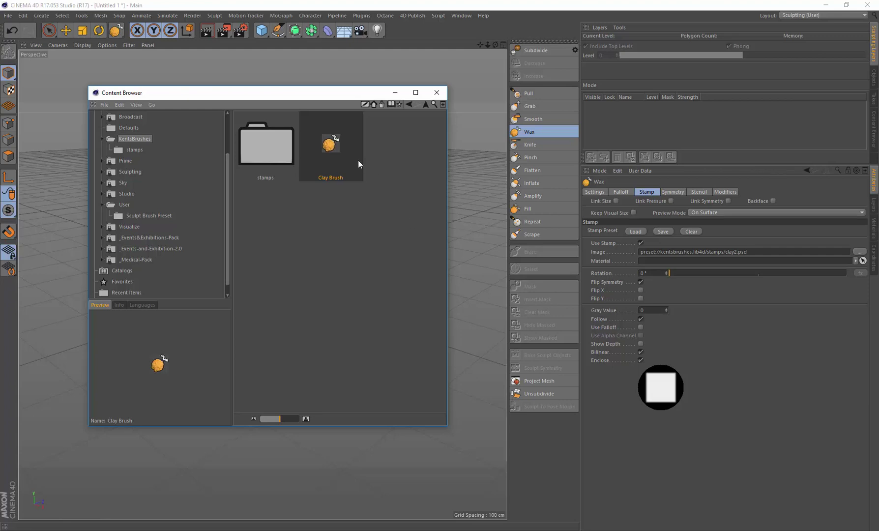
{"action": "left_click_drag", "start_coordinate": [748, 252], "coordinate": [640, 252]}
{"action": "left_click", "coordinate": [137, 150]}
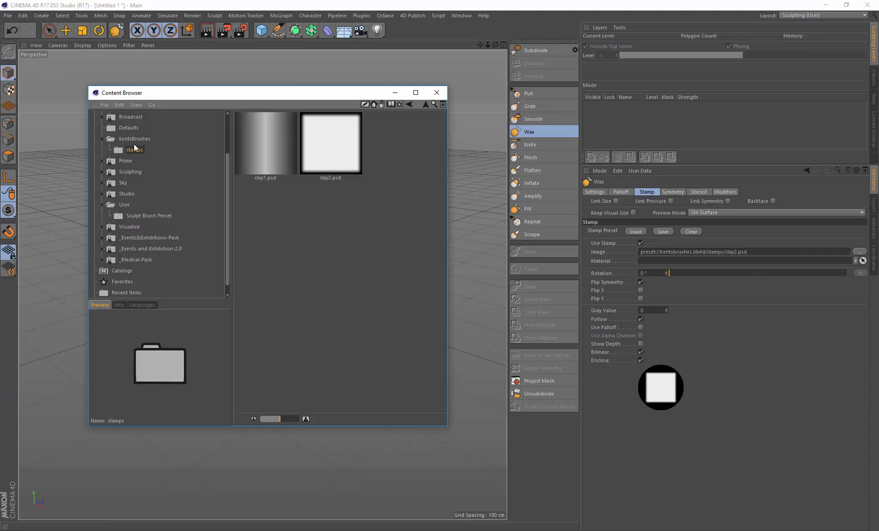
{"action": "left_click", "coordinate": [134, 140]}
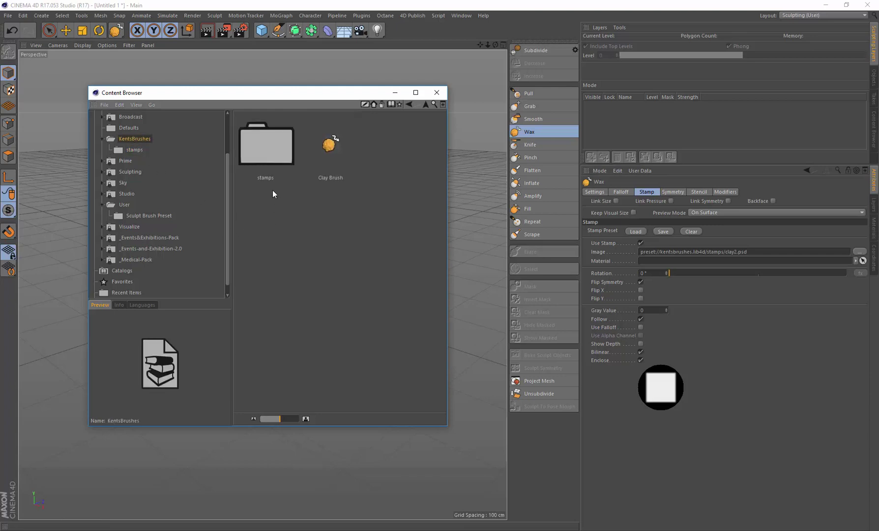
{"action": "left_click", "coordinate": [273, 155]}
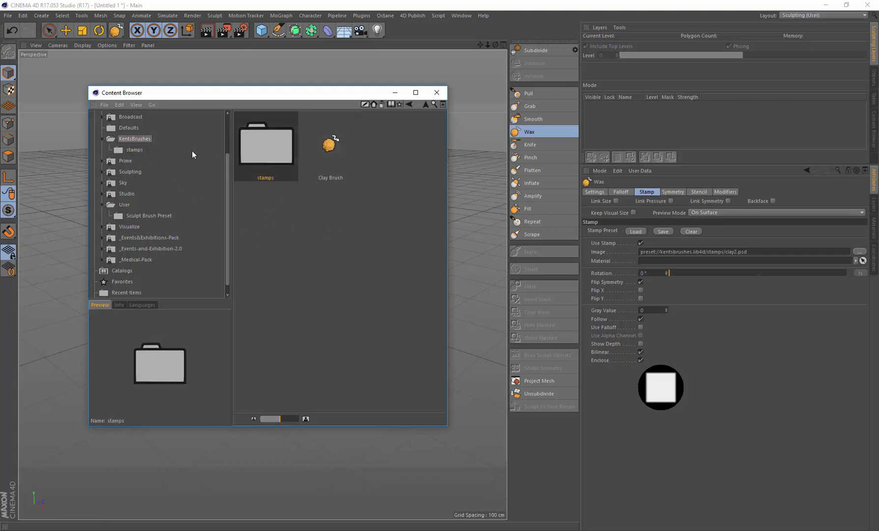
{"action": "left_click", "coordinate": [132, 141]}
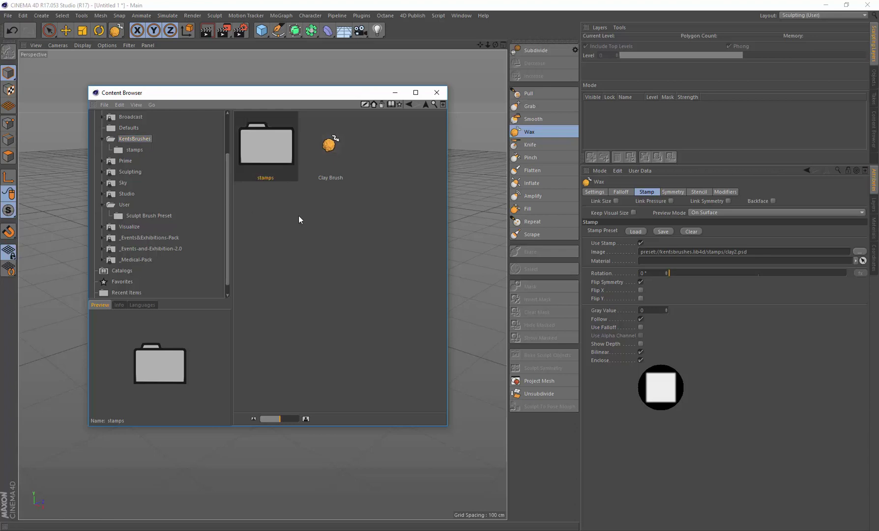
{"action": "left_click", "coordinate": [290, 165]}
{"action": "left_click", "coordinate": [329, 150]}
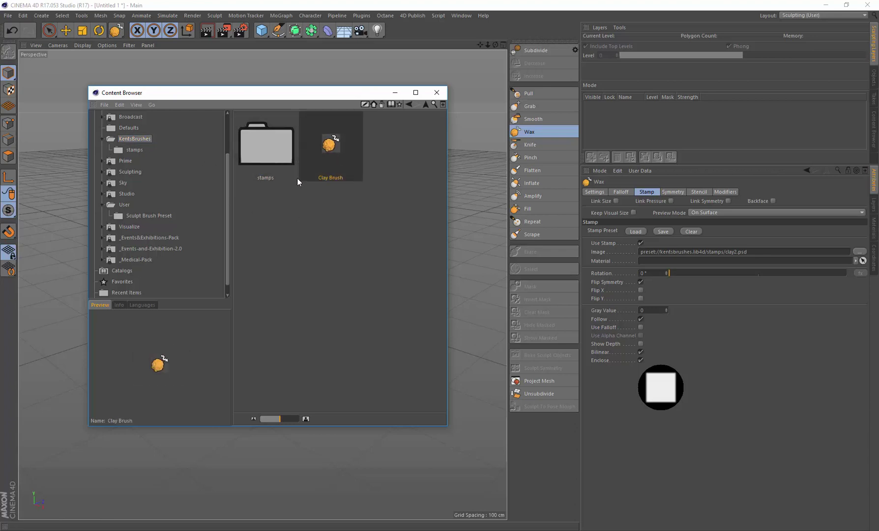
{"action": "left_click", "coordinate": [266, 147]}
{"action": "left_click", "coordinate": [131, 139]}
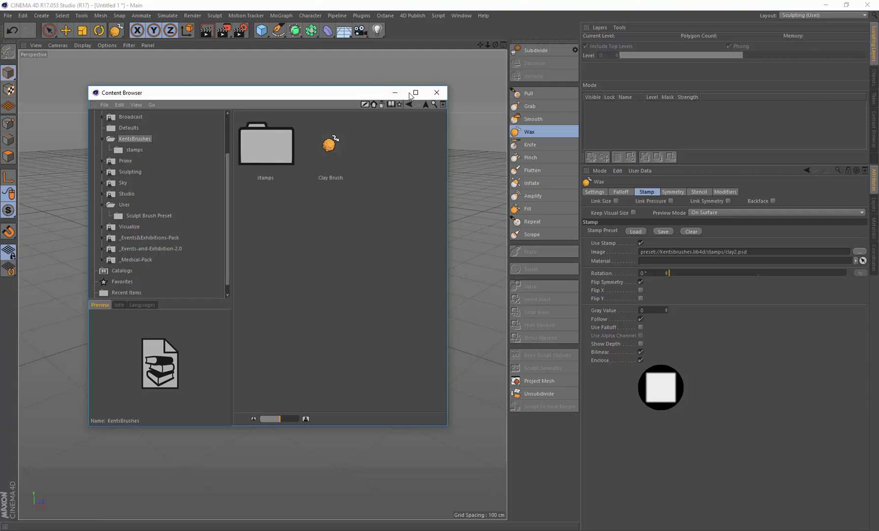
Close the Content Browser and open Edit > Preferences on the Interface page
{"action": "left_click", "coordinate": [436, 93]}
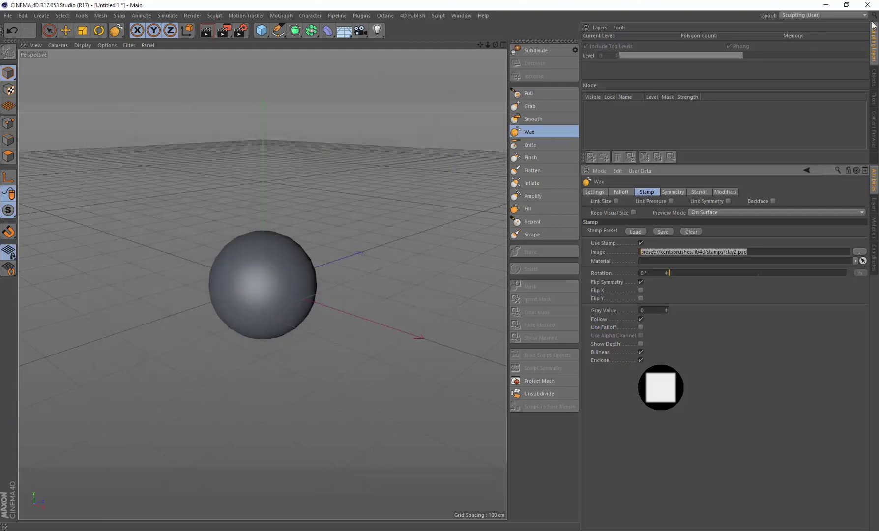
{"action": "left_click", "coordinate": [23, 16]}
{"action": "left_click", "coordinate": [64, 159]}
{"action": "left_click_drag", "start_coordinate": [182, 47], "coordinate": [284, 58]}
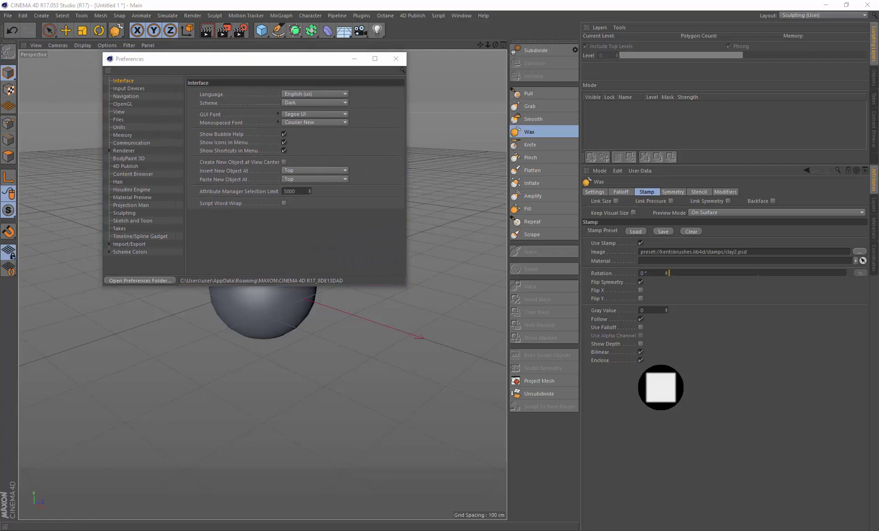
Browse the R17 preferences folder to library\browser and select kentsbrushes.lib4d
{"action": "left_click", "coordinate": [140, 280]}
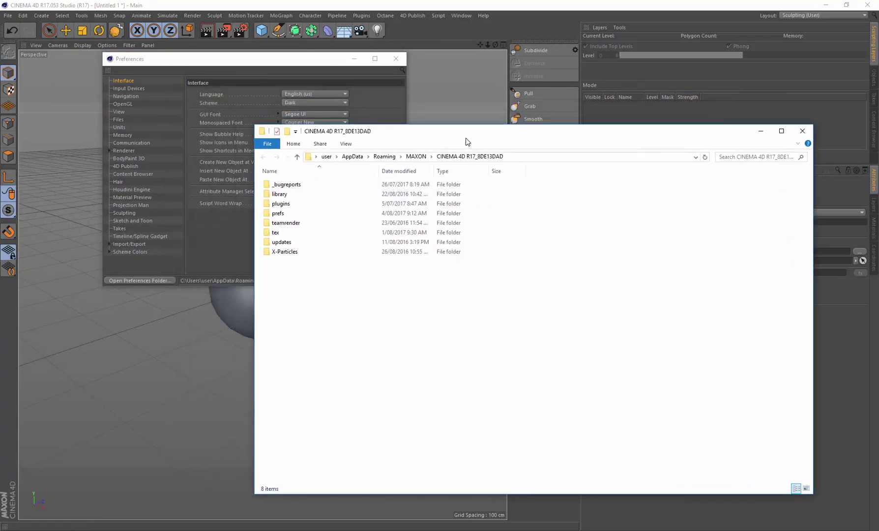
{"action": "left_click_drag", "start_coordinate": [424, 139], "coordinate": [453, 153]}
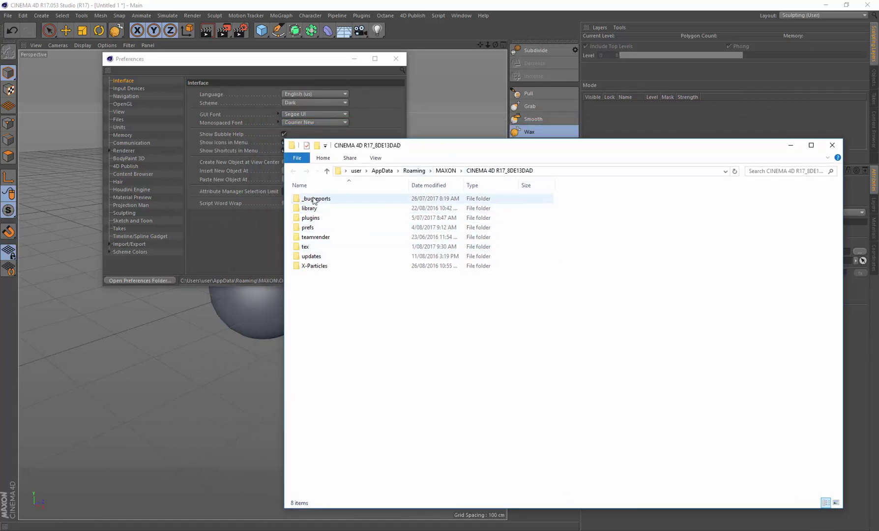
{"action": "double_click", "coordinate": [307, 208]}
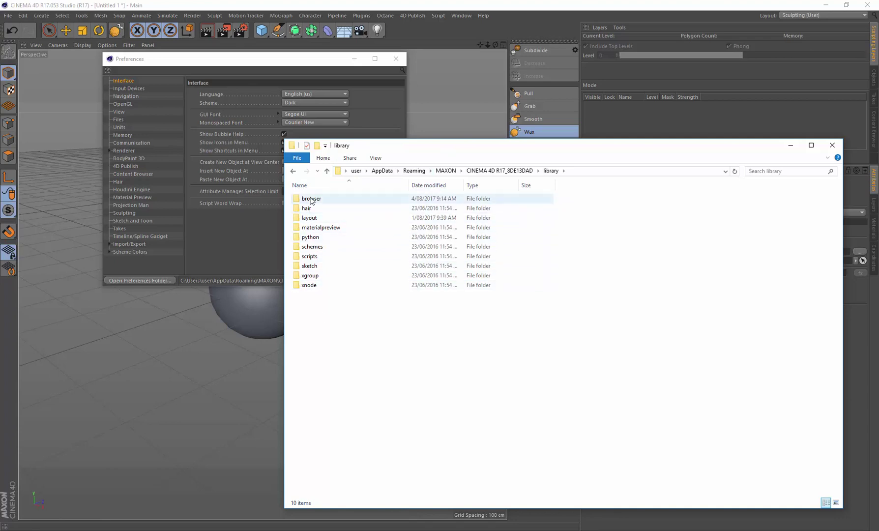
{"action": "double_click", "coordinate": [311, 199]}
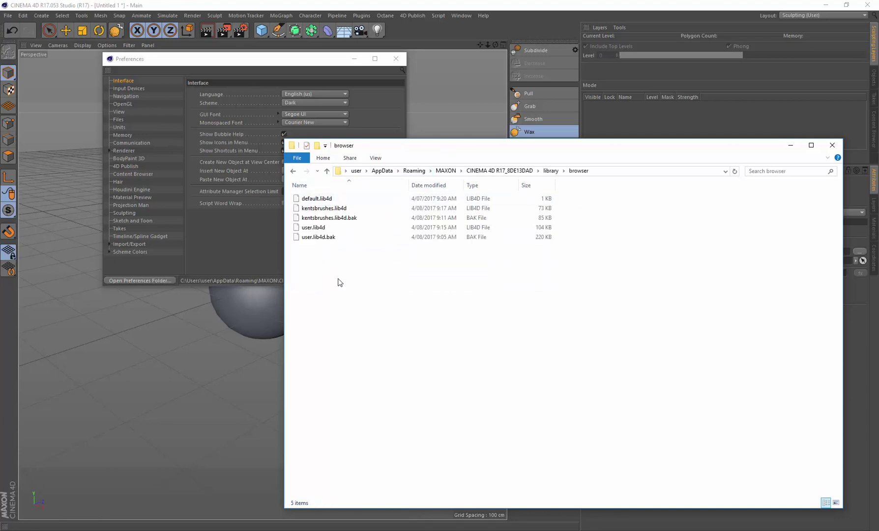
{"action": "left_click", "coordinate": [330, 209]}
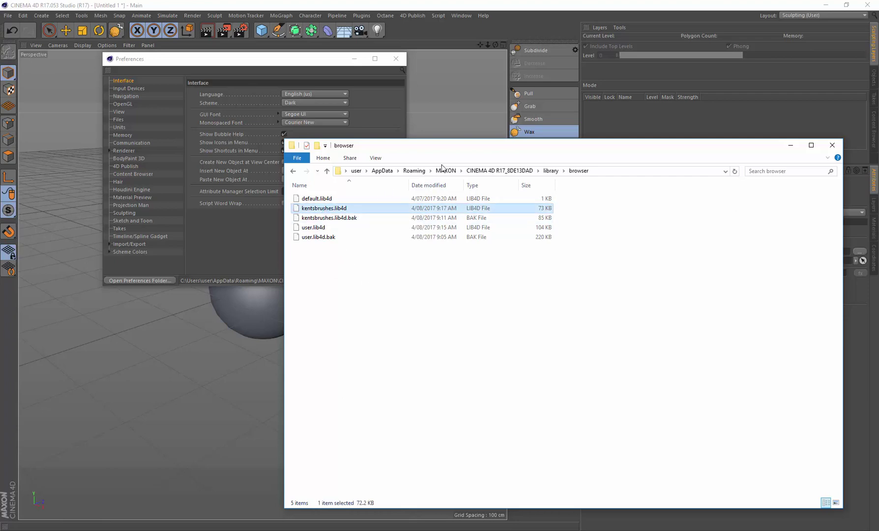
{"action": "left_click_drag", "start_coordinate": [477, 149], "coordinate": [302, 130]}
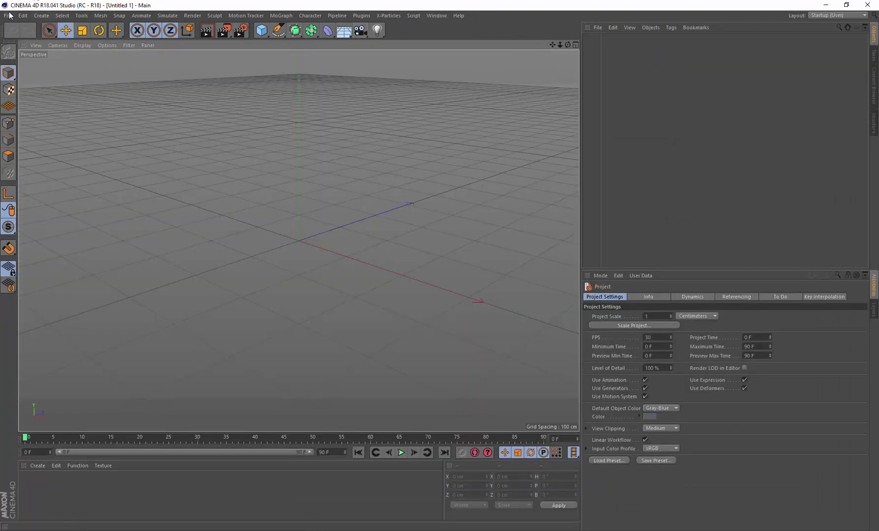
From R18's Edit > Preferences, show the CINEMA 4D R18_62A5E681 preferences folder in File Explorer
{"action": "left_click", "coordinate": [24, 15]}
{"action": "left_click", "coordinate": [67, 162]}
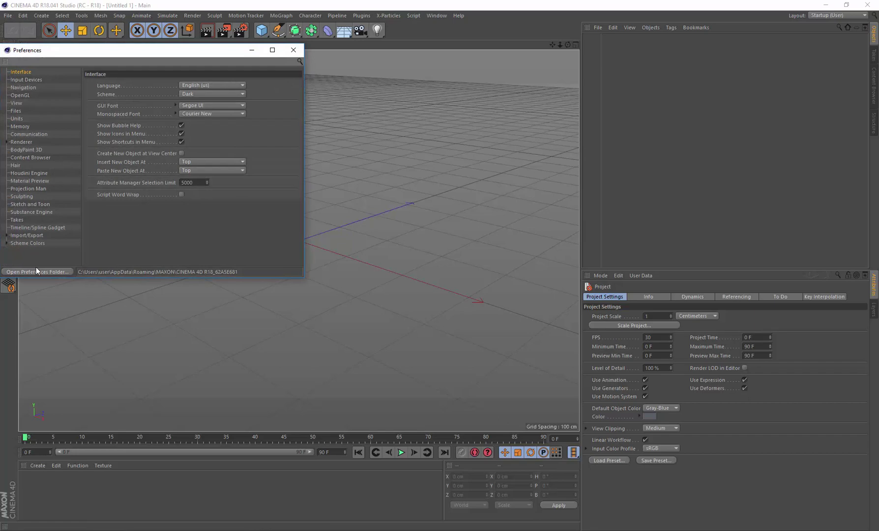
{"action": "left_click", "coordinate": [37, 270]}
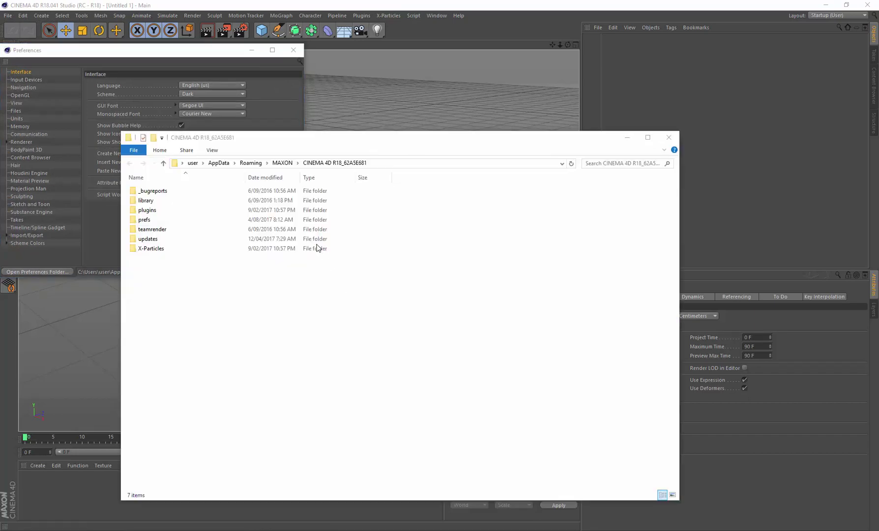
Open the empty library\browser folder inside the R18 preferences folder
{"action": "left_click_drag", "start_coordinate": [255, 138], "coordinate": [326, 107]}
{"action": "double_click", "coordinate": [211, 169]}
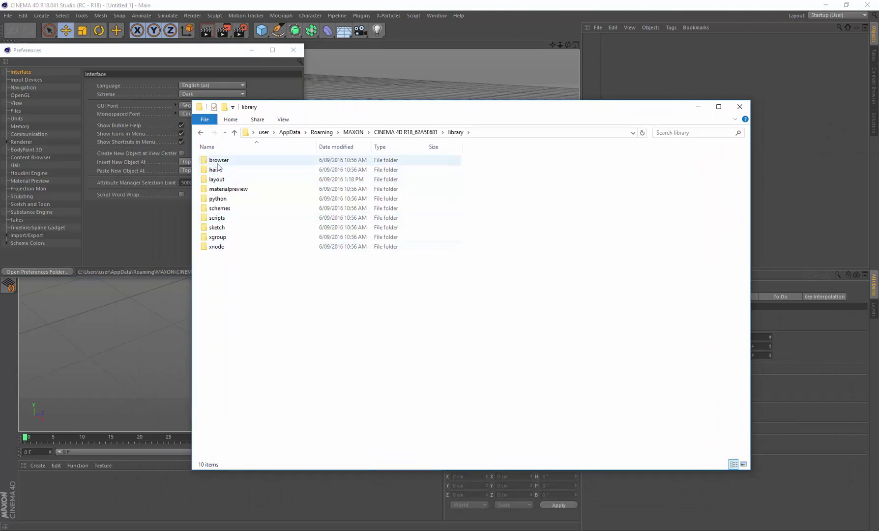
{"action": "double_click", "coordinate": [218, 161]}
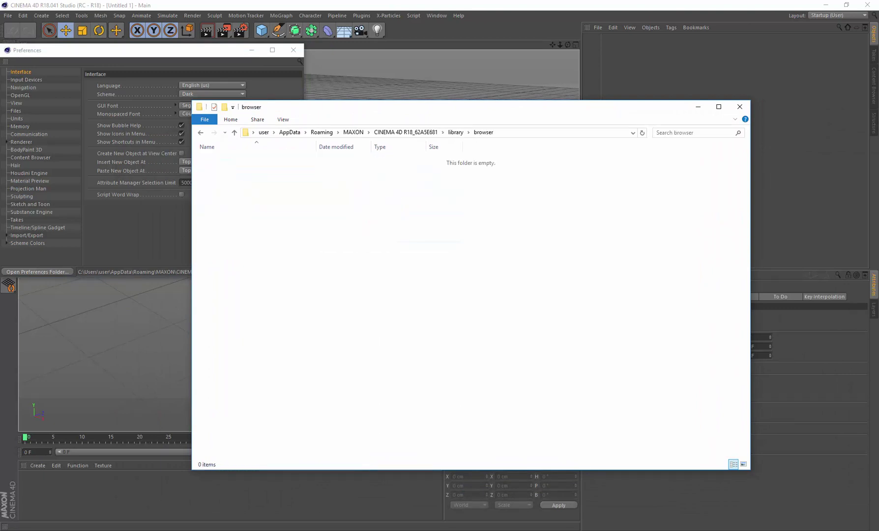
Arrange the R17 and R18 browser windows side by side and copy kentsbrushes.lib4d into R18
{"action": "left_click", "coordinate": [137, 530]}
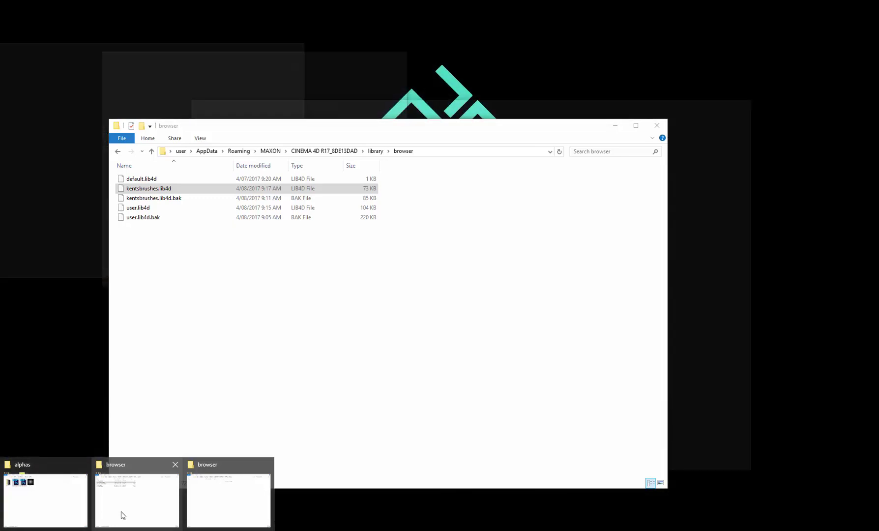
{"action": "left_click", "coordinate": [121, 512]}
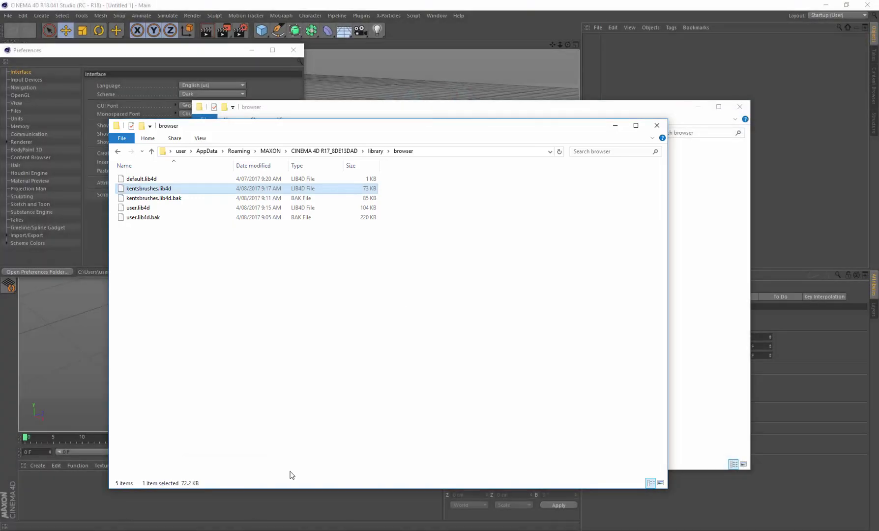
{"action": "left_click_drag", "start_coordinate": [349, 123], "coordinate": [341, 224]}
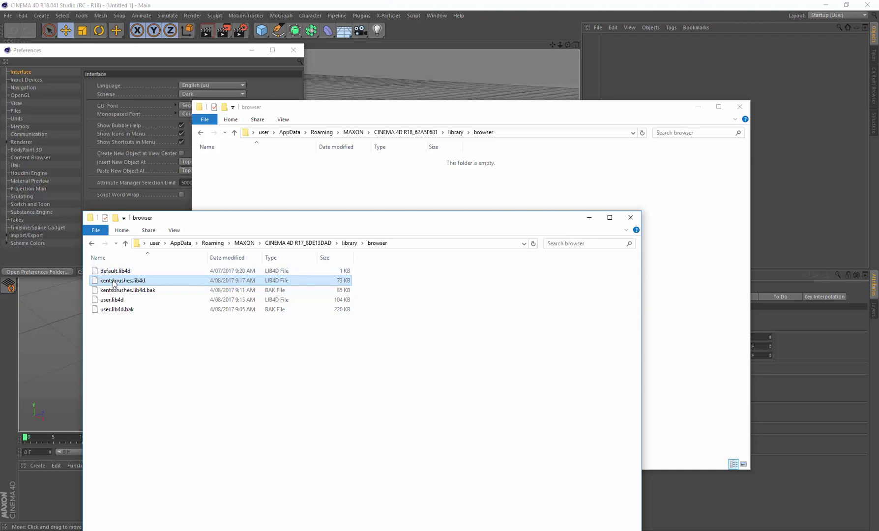
{"action": "left_click", "coordinate": [348, 180]}
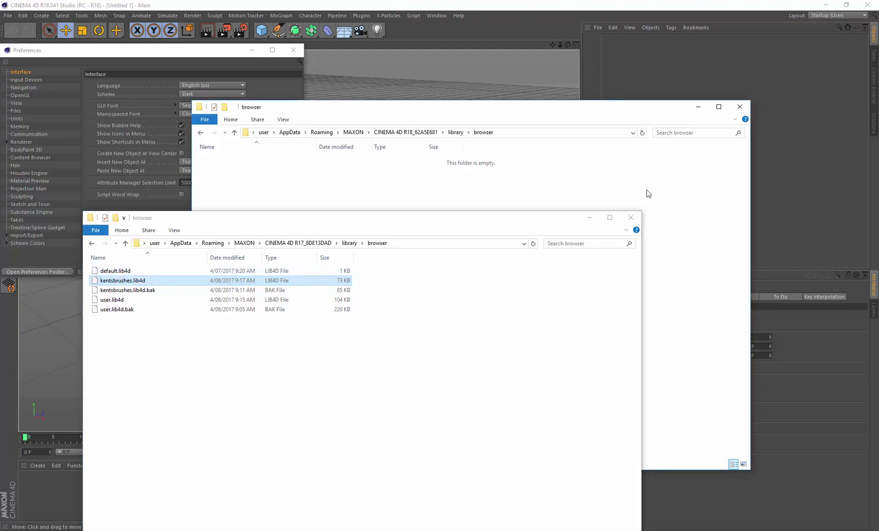
{"action": "left_click_drag", "start_coordinate": [465, 110], "coordinate": [579, 61]}
{"action": "left_click_drag", "start_coordinate": [357, 234], "coordinate": [293, 264]}
{"action": "right_click_drag", "start_coordinate": [71, 315], "coordinate": [427, 185]}
{"action": "left_click", "coordinate": [460, 209]}
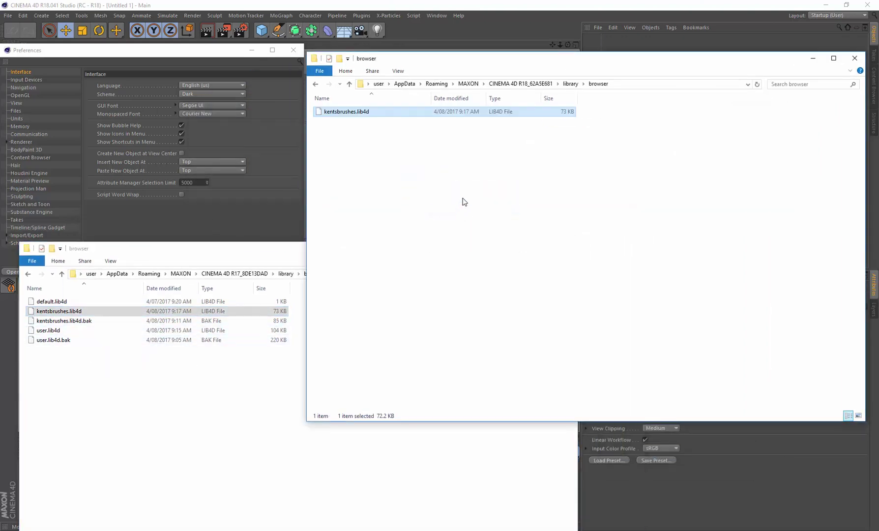
{"action": "left_click", "coordinate": [620, 155]}
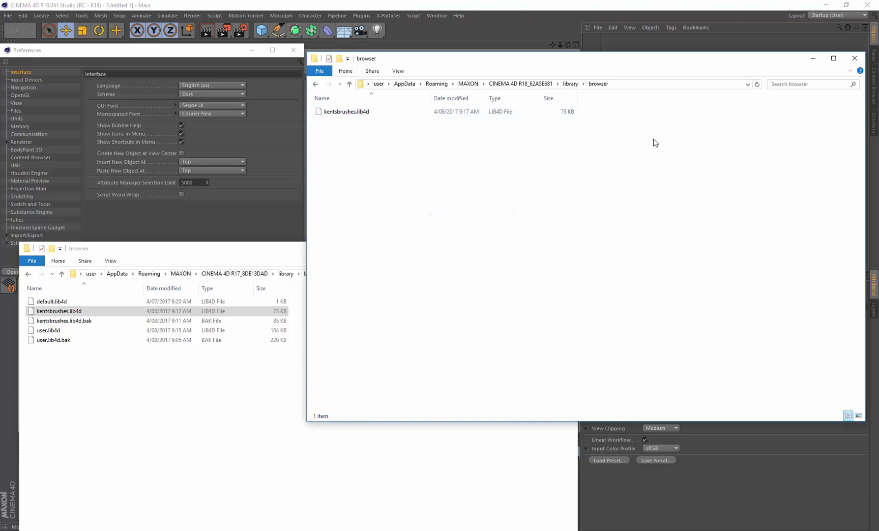
Close the R18 folder and Preferences windows, then try the Content Browser with Prime collapsed
{"action": "left_click", "coordinate": [855, 58]}
{"action": "left_click", "coordinate": [299, 54]}
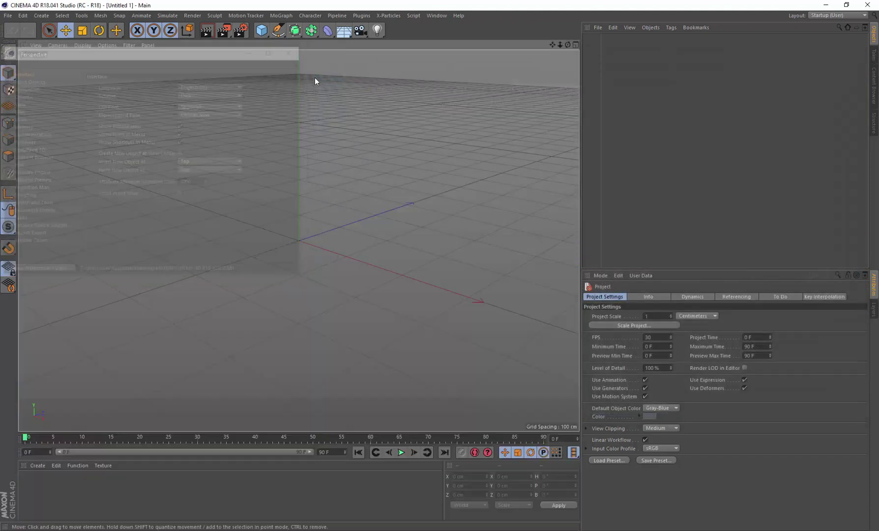
{"action": "left_click", "coordinate": [437, 15]}
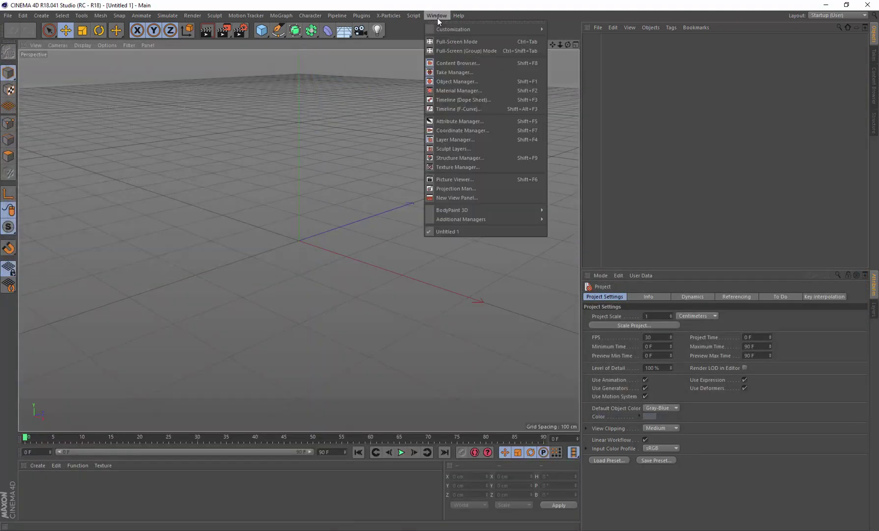
{"action": "left_click", "coordinate": [468, 64]}
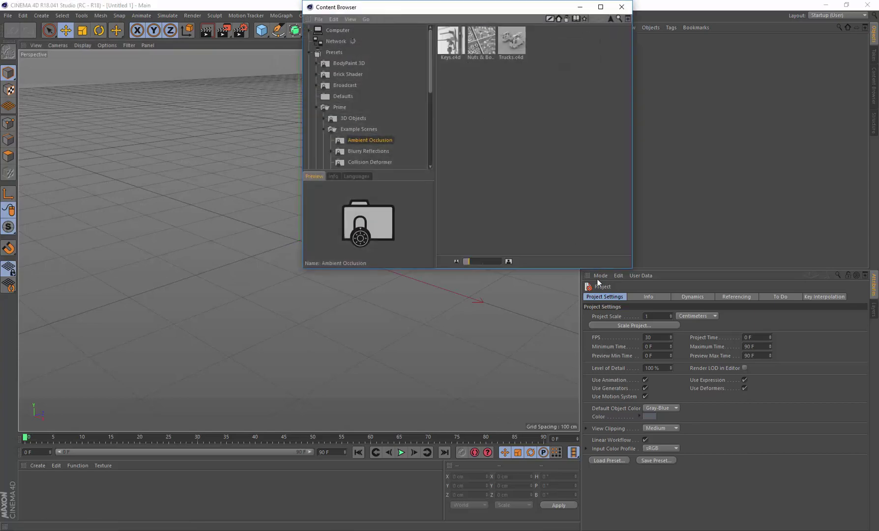
{"action": "left_click_drag", "start_coordinate": [495, 9], "coordinate": [483, 69]}
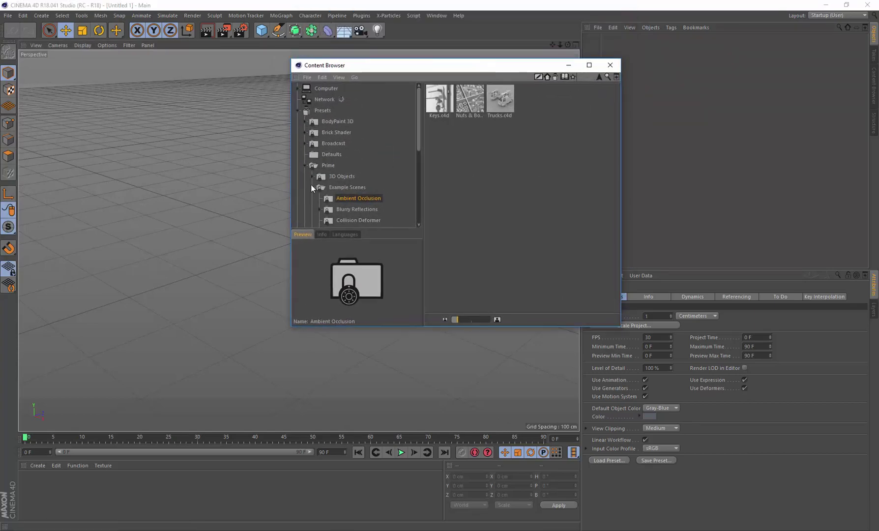
{"action": "left_click", "coordinate": [304, 165]}
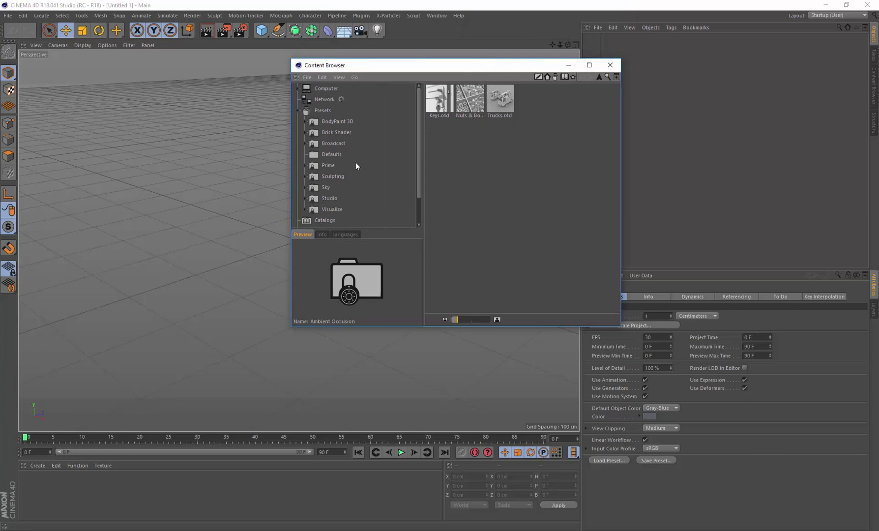
{"action": "left_click", "coordinate": [610, 65]}
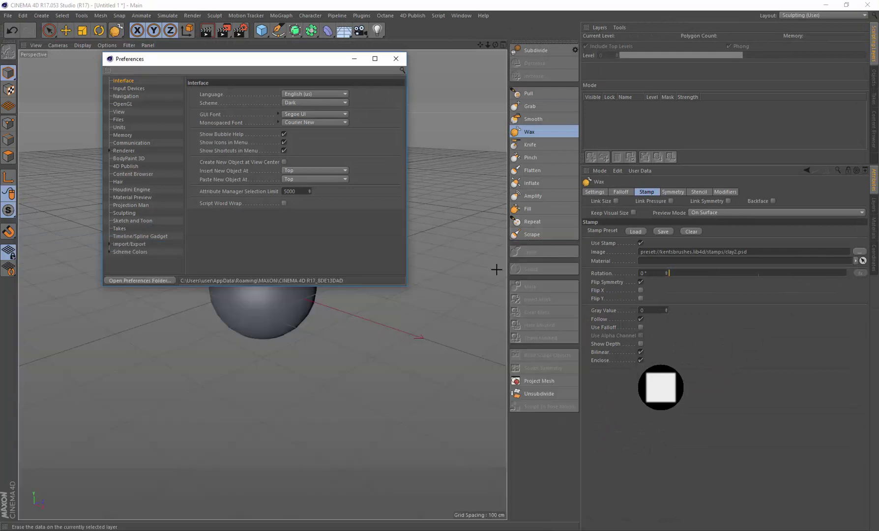
Reopen the Content Browser and open KentsBrushes' stamps folder showing clay1.psd and clay2.psd
{"action": "left_click", "coordinate": [567, 248]}
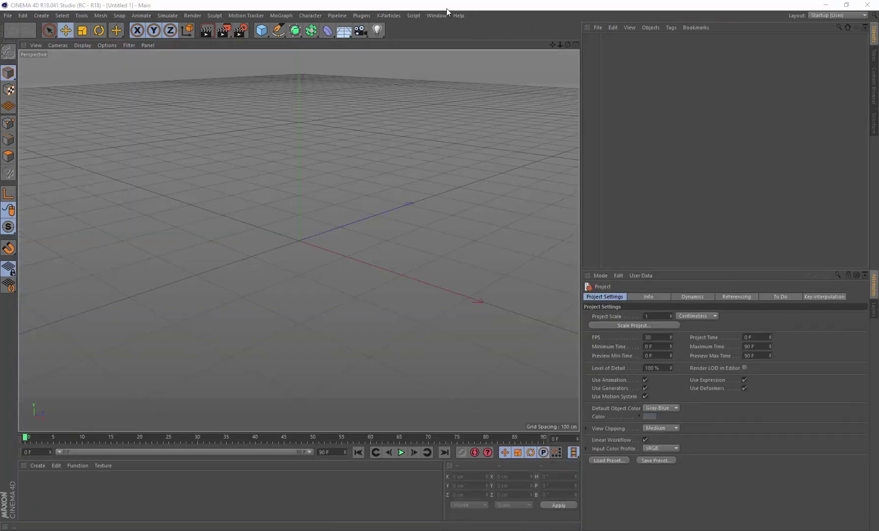
{"action": "left_click", "coordinate": [440, 15]}
{"action": "left_click", "coordinate": [453, 58]}
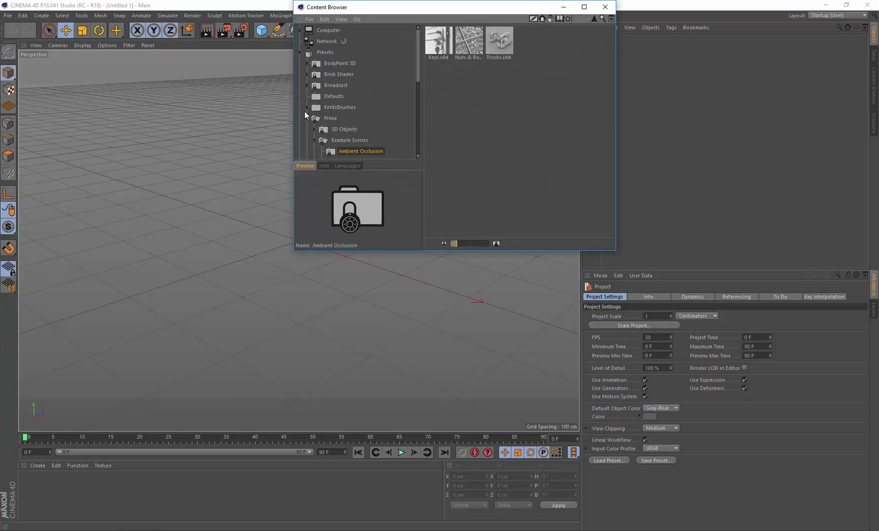
{"action": "left_click", "coordinate": [306, 116]}
{"action": "left_click", "coordinate": [336, 106]}
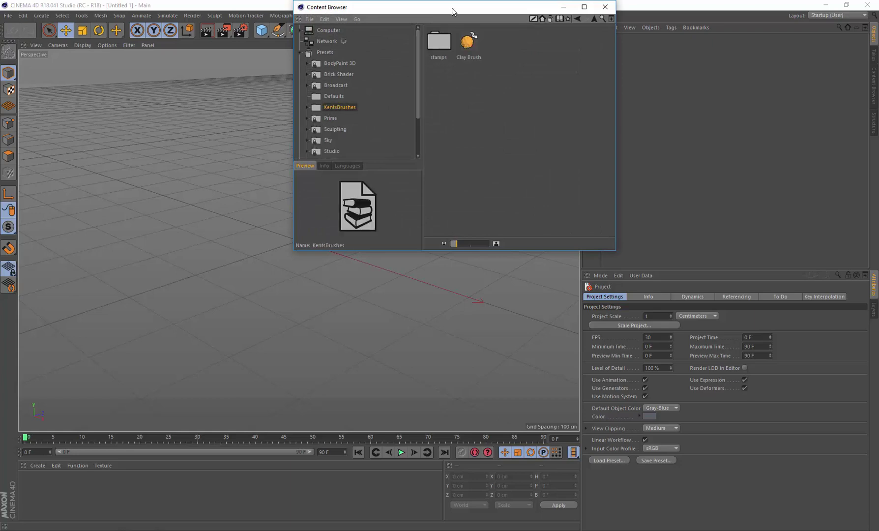
{"action": "left_click_drag", "start_coordinate": [447, 17], "coordinate": [266, 95]}
{"action": "double_click", "coordinate": [258, 118]}
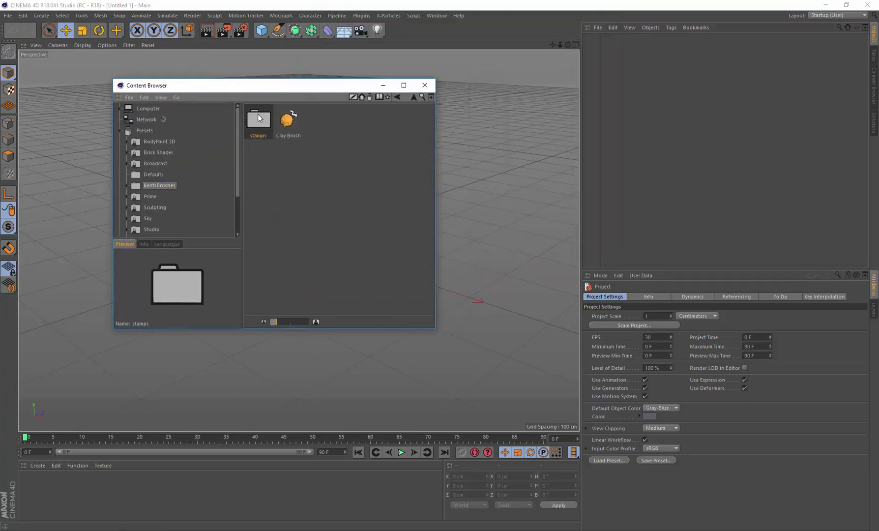
Add a sphere to the scene and make it an editable polygon object
{"action": "left_click", "coordinate": [413, 96]}
{"action": "left_click", "coordinate": [262, 30]}
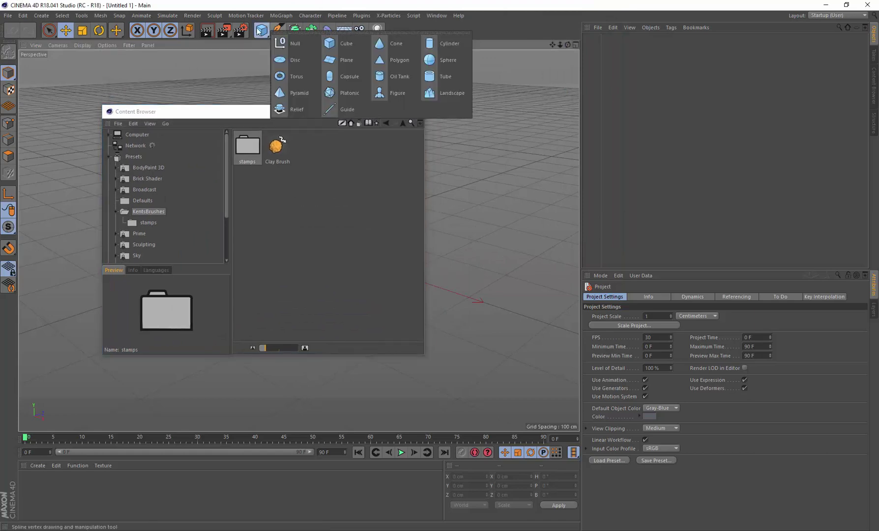
{"action": "left_click", "coordinate": [448, 60]}
{"action": "left_click_drag", "start_coordinate": [368, 108], "coordinate": [323, 129]}
{"action": "left_click", "coordinate": [56, 55]}
{"action": "left_click", "coordinate": [607, 38]}
{"action": "key", "text": "c"}
Switch to the Sculpt layout and subdivide the sphere to level 5
{"action": "left_click", "coordinate": [839, 16]}
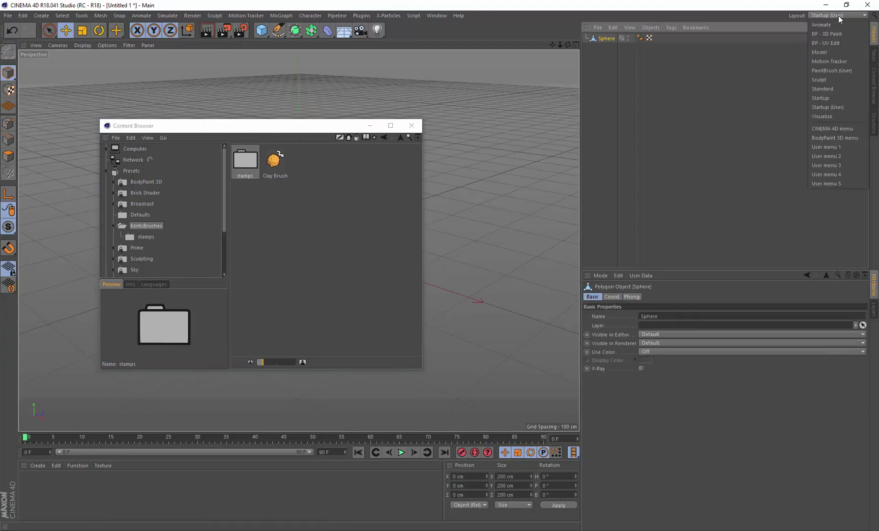
{"action": "left_click", "coordinate": [829, 78]}
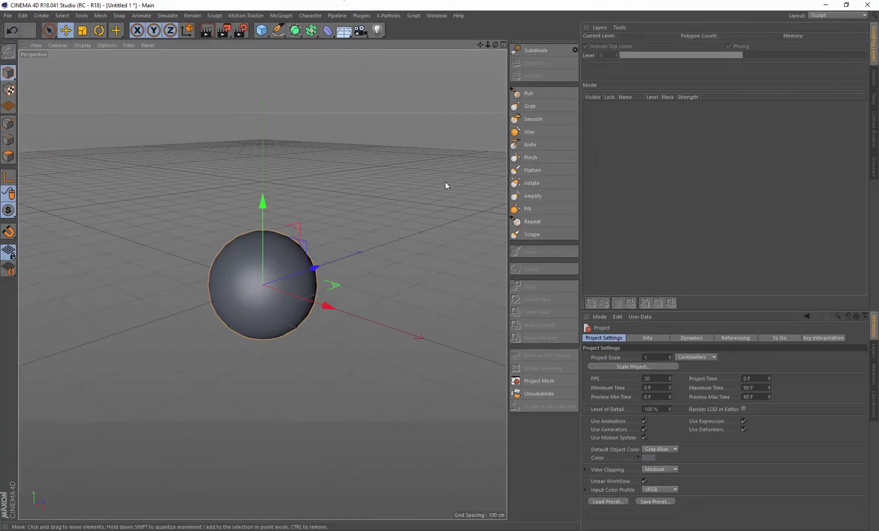
{"action": "left_click", "coordinate": [526, 50]}
{"action": "left_click", "coordinate": [526, 51]}
{"action": "left_click", "coordinate": [526, 50]}
{"action": "left_click", "coordinate": [526, 51]}
{"action": "left_click", "coordinate": [526, 51]}
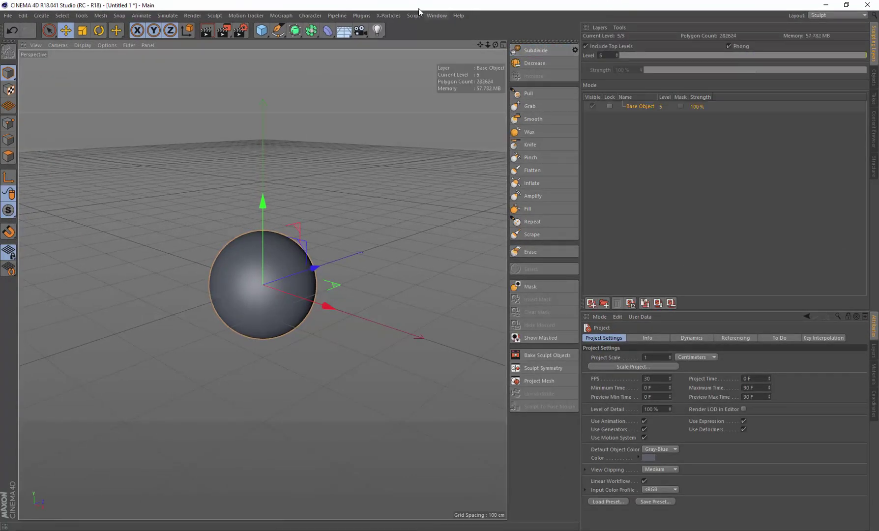
{"action": "left_click", "coordinate": [436, 16]}
{"action": "left_click", "coordinate": [450, 60]}
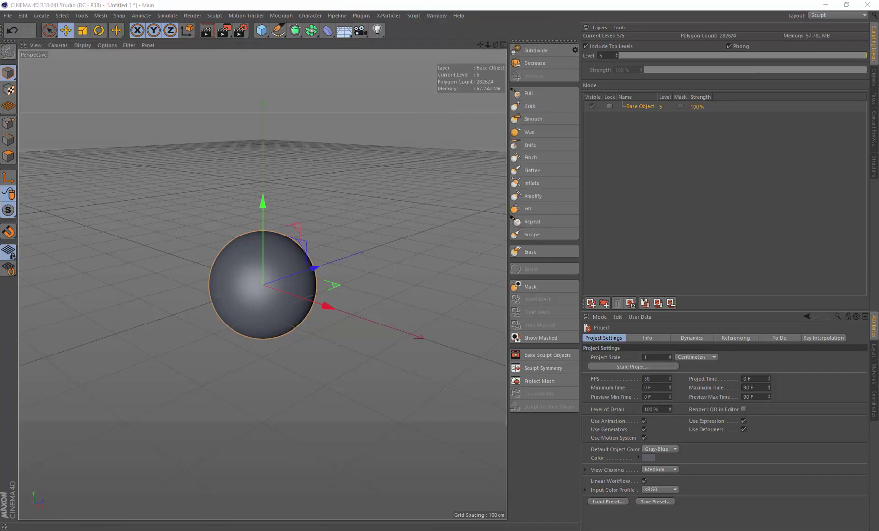
Load KentsBrushes' Clay Brush preset onto the Wax brush, confirming its clay2.psd stamp
{"action": "left_click_drag", "start_coordinate": [650, 120], "coordinate": [268, 97]}
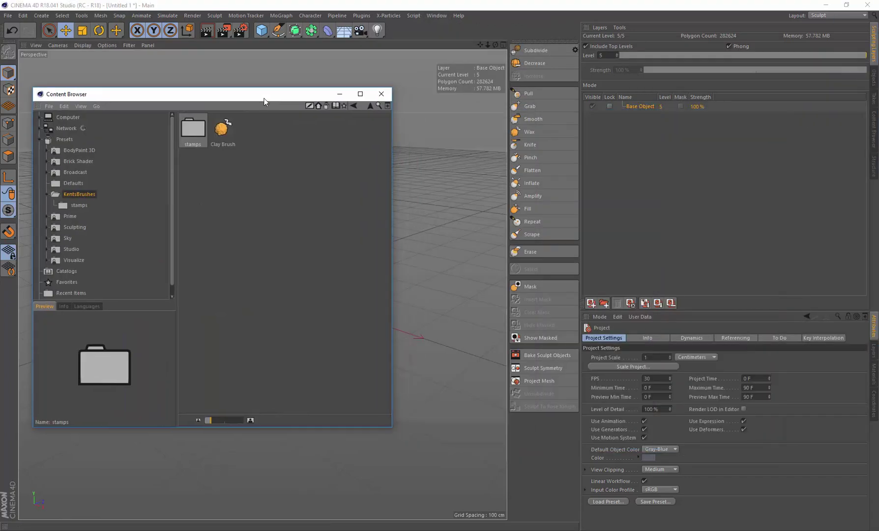
{"action": "double_click", "coordinate": [221, 132]}
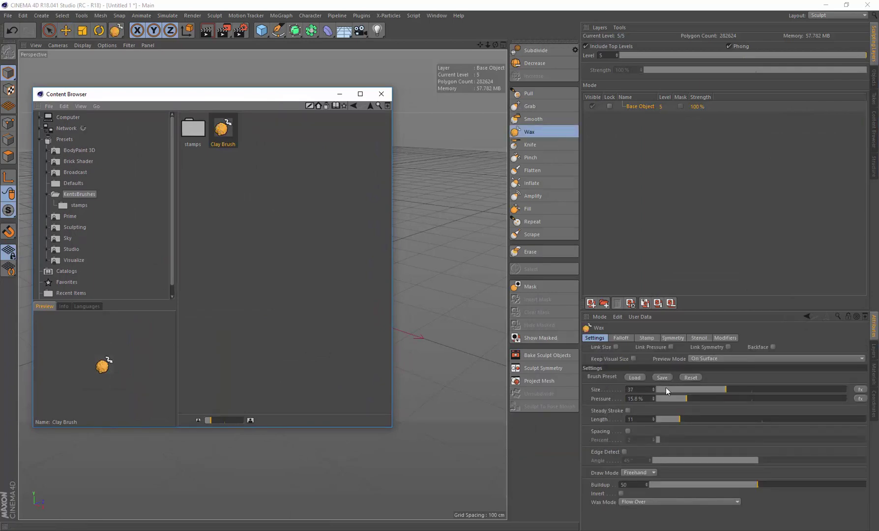
{"action": "left_click", "coordinate": [647, 337]}
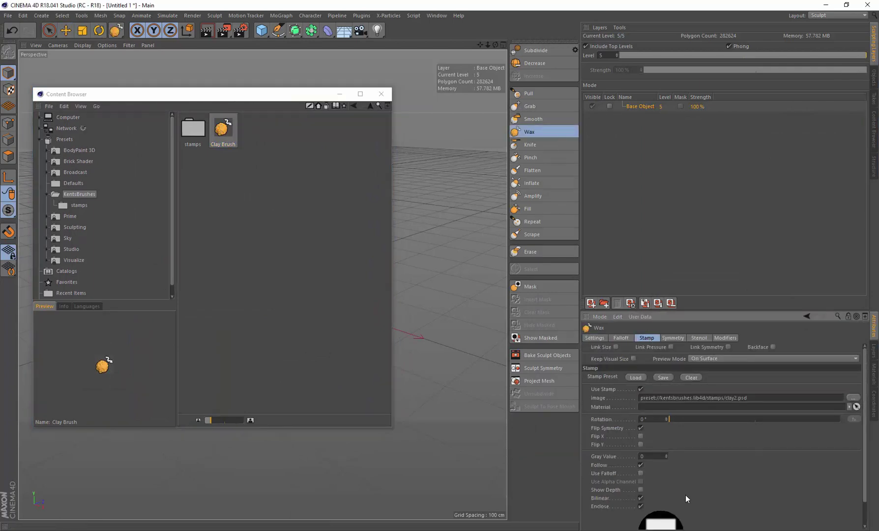
{"action": "left_click", "coordinate": [339, 94]}
{"action": "scroll", "coordinate": [264, 236], "scroll_direction": "up", "scroll_amount": 5}
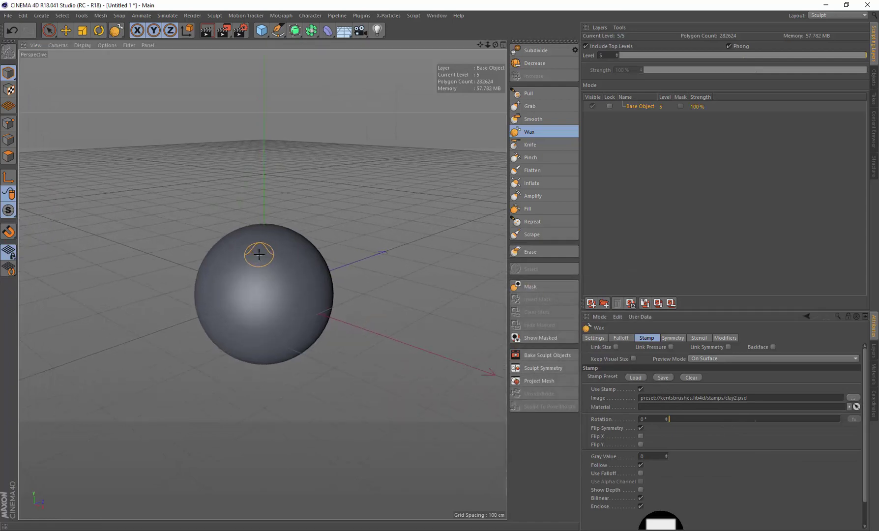